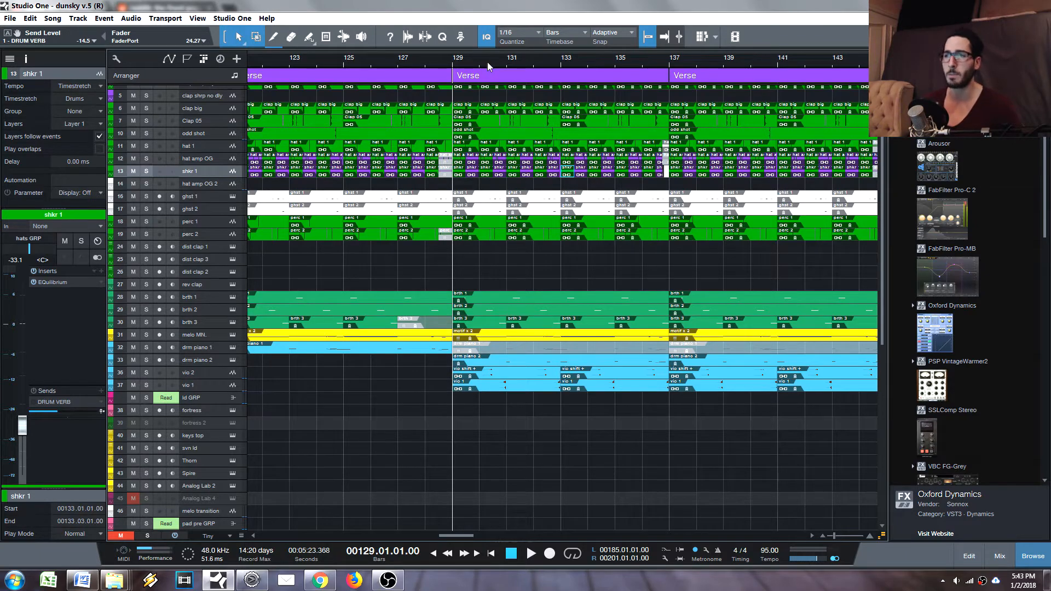
- Solo the hat 1, hat amp OG and shkr 1 tracks and play them from bar 129
drag(476, 67, 465, 101)
click(451, 173)
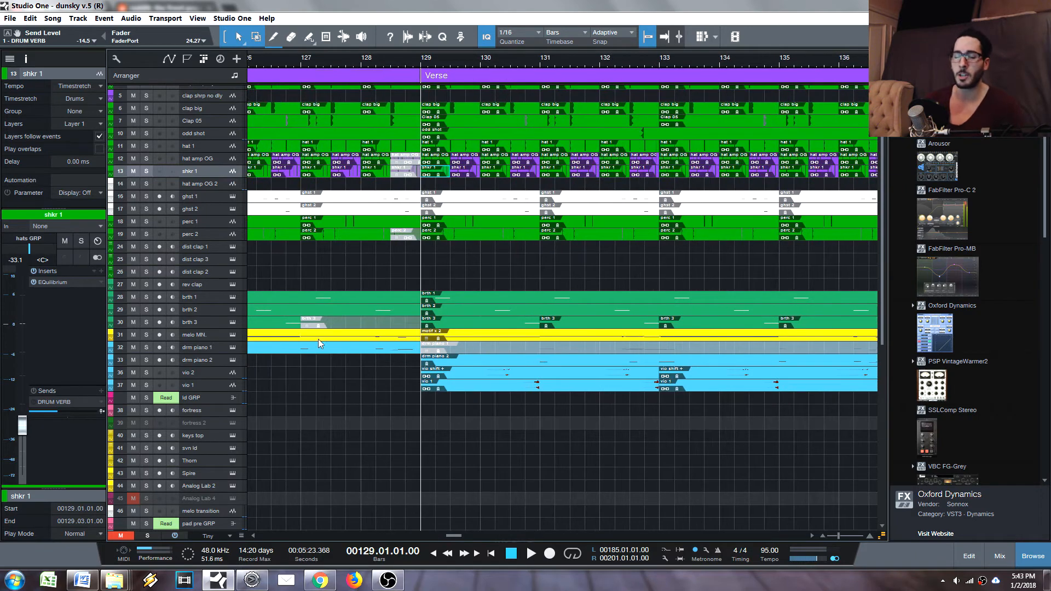
key(F3)
key(F3)
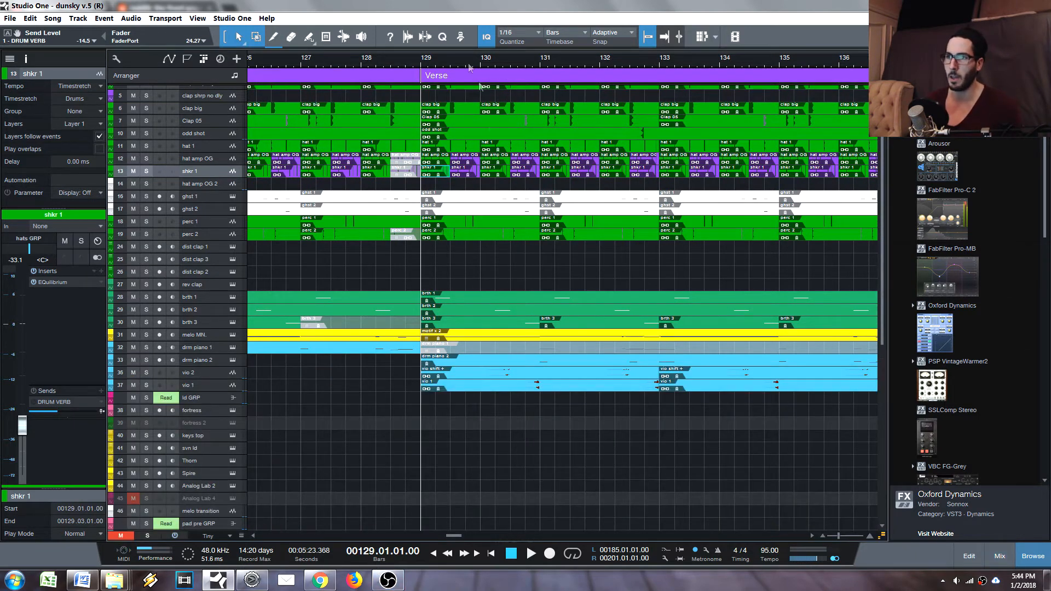
drag(449, 63, 506, 39)
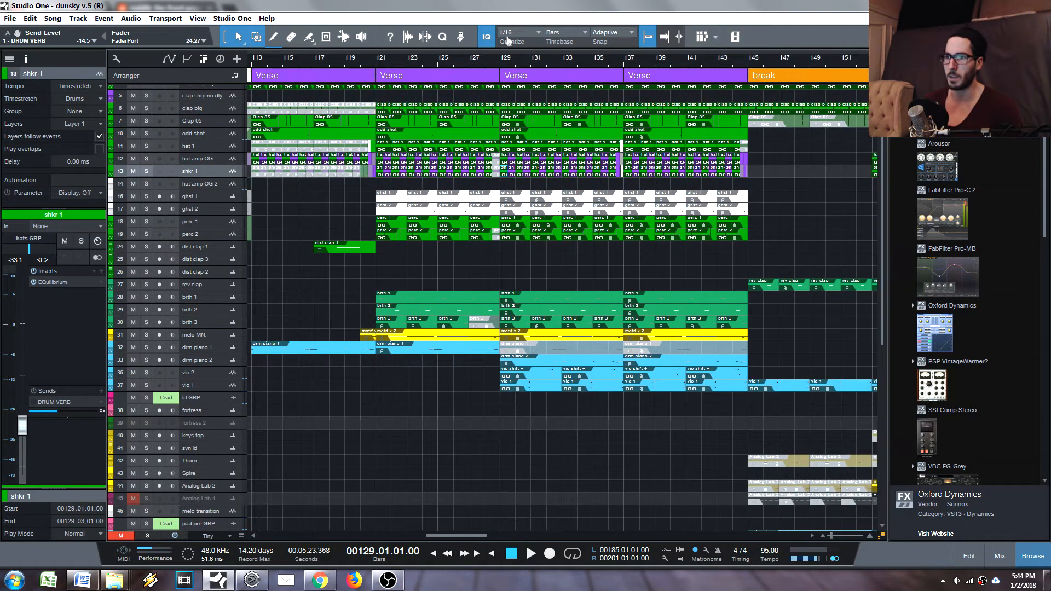
click(146, 170)
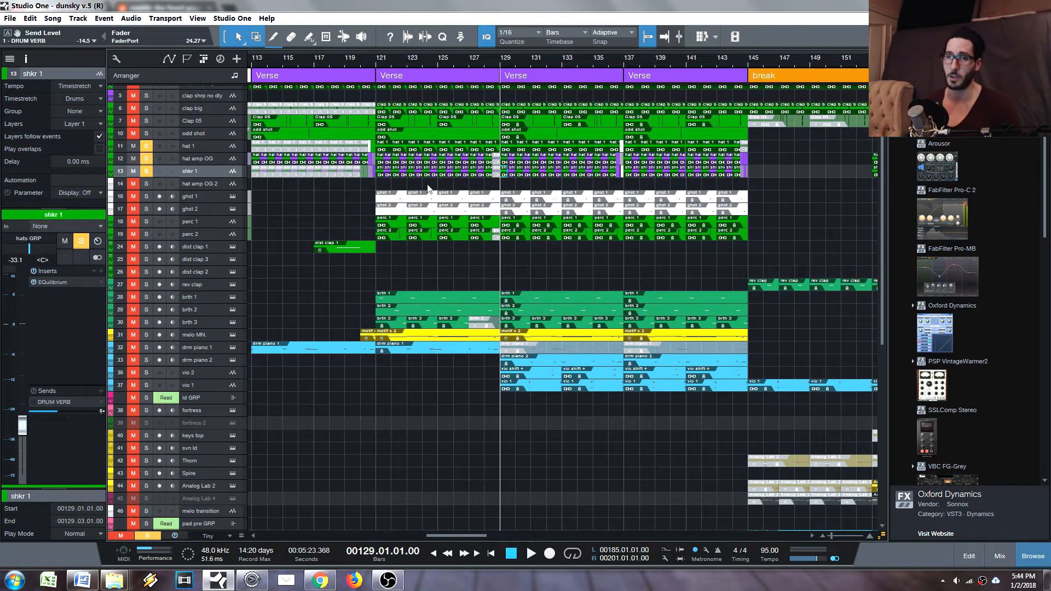
key(space)
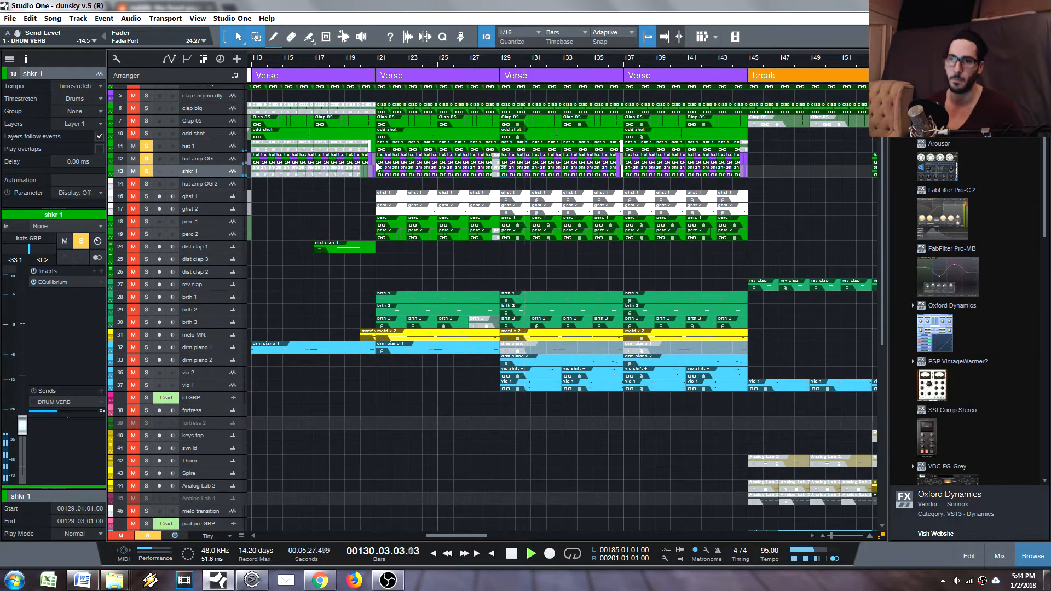
key(space)
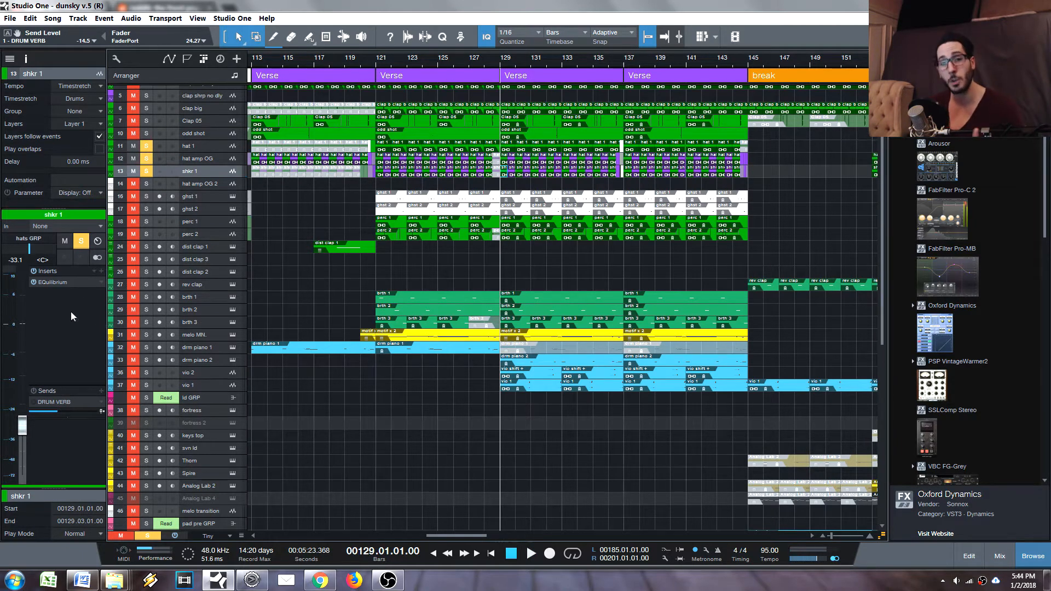
- Inspect the EQuilibrium high-frequency roll-off on the shkr 1, hat amp OG and hat 1 tracks in turn
click(59, 287)
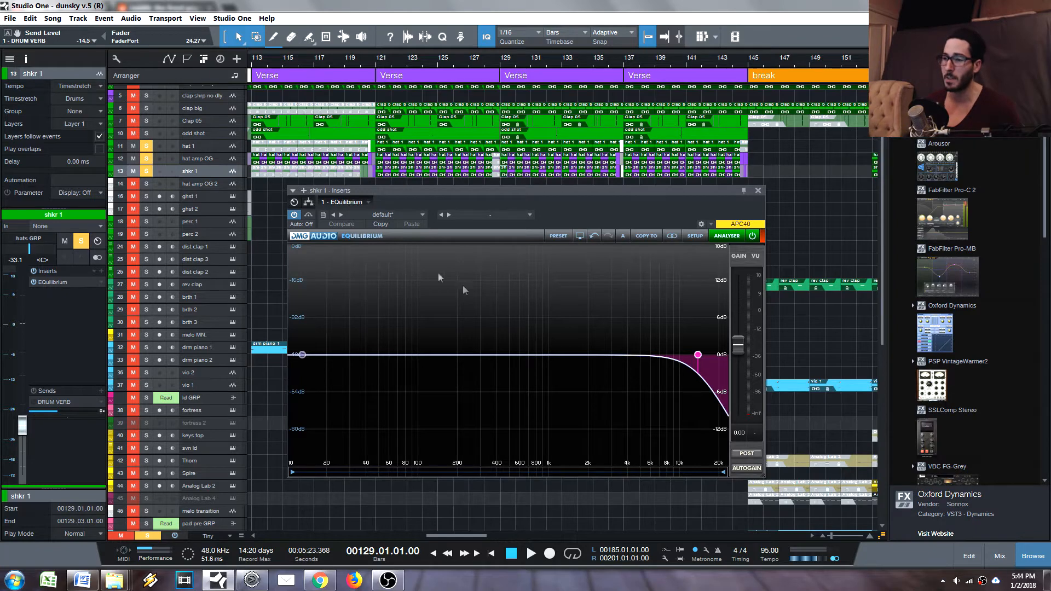
mouse_move(703, 359)
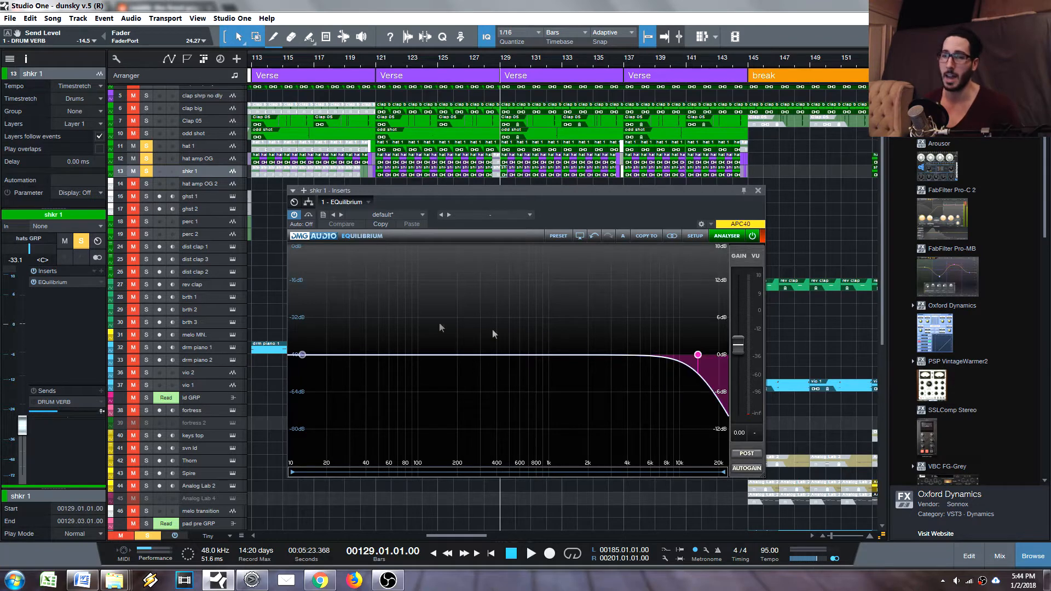
click(218, 160)
click(48, 282)
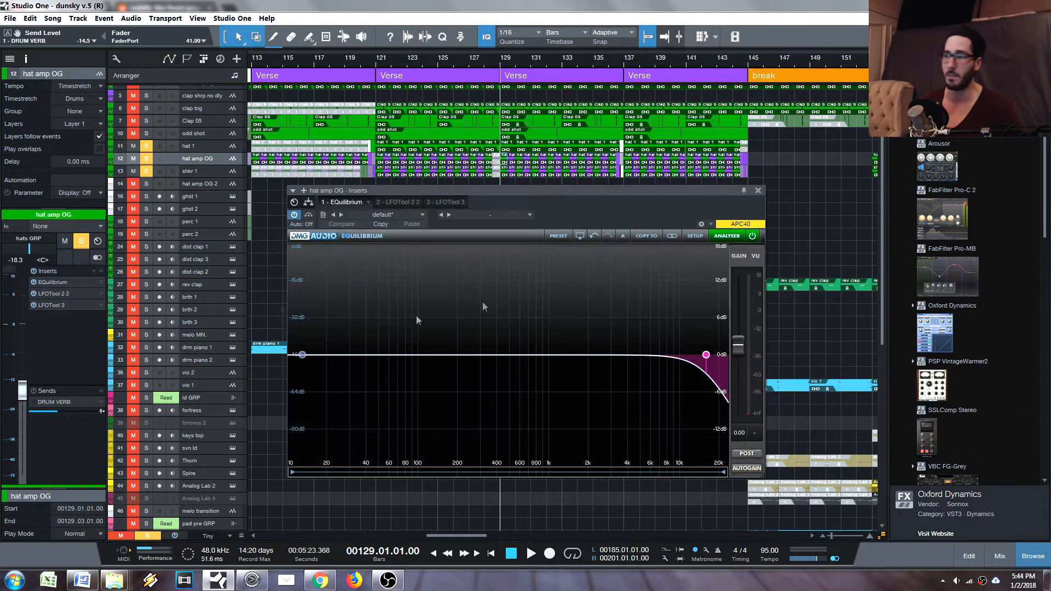
key(Escape)
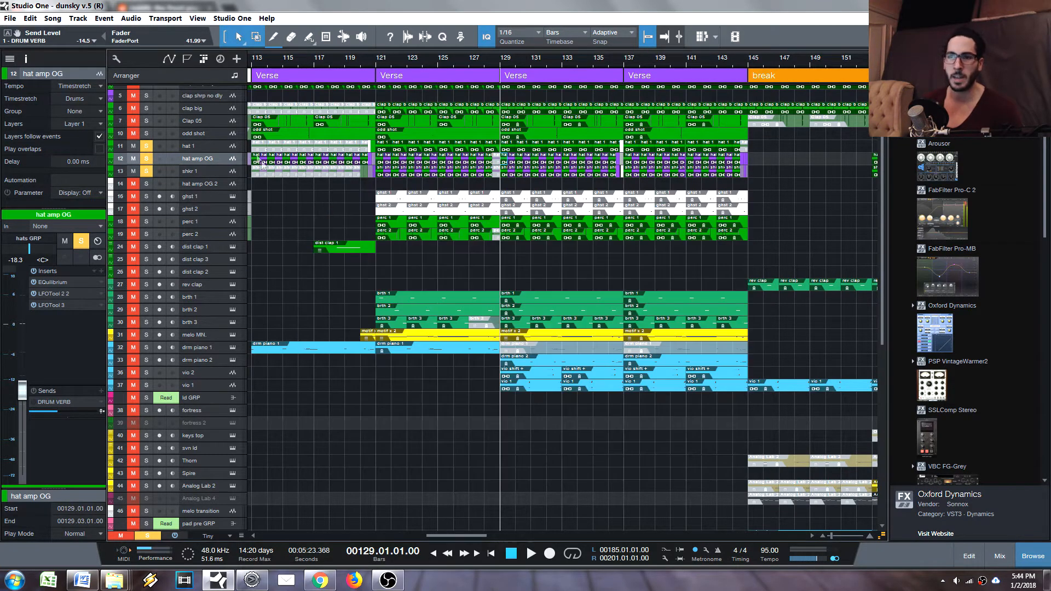
double_click(206, 147)
click(55, 282)
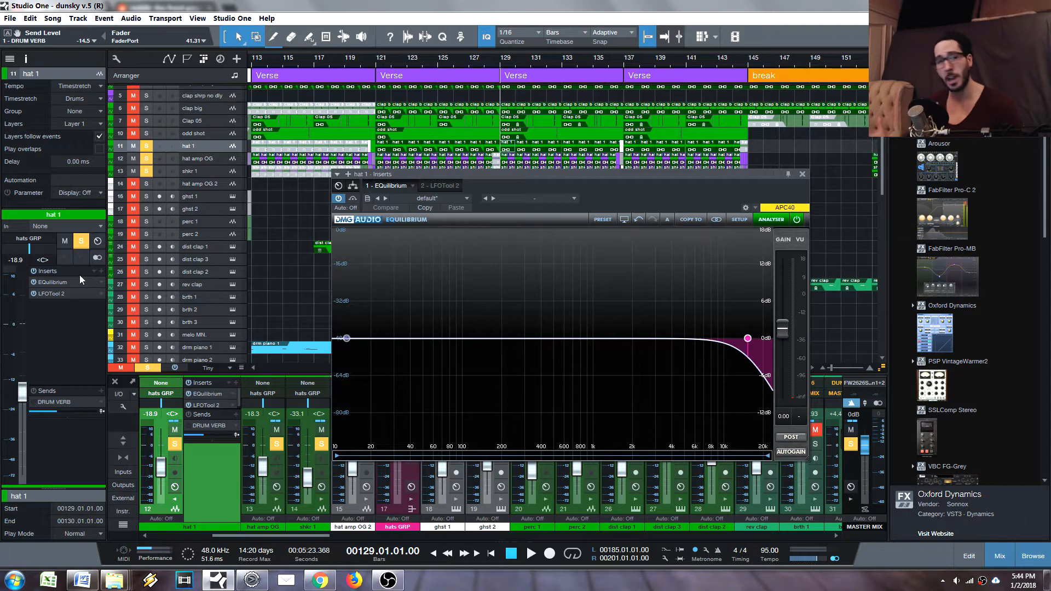
click(803, 174)
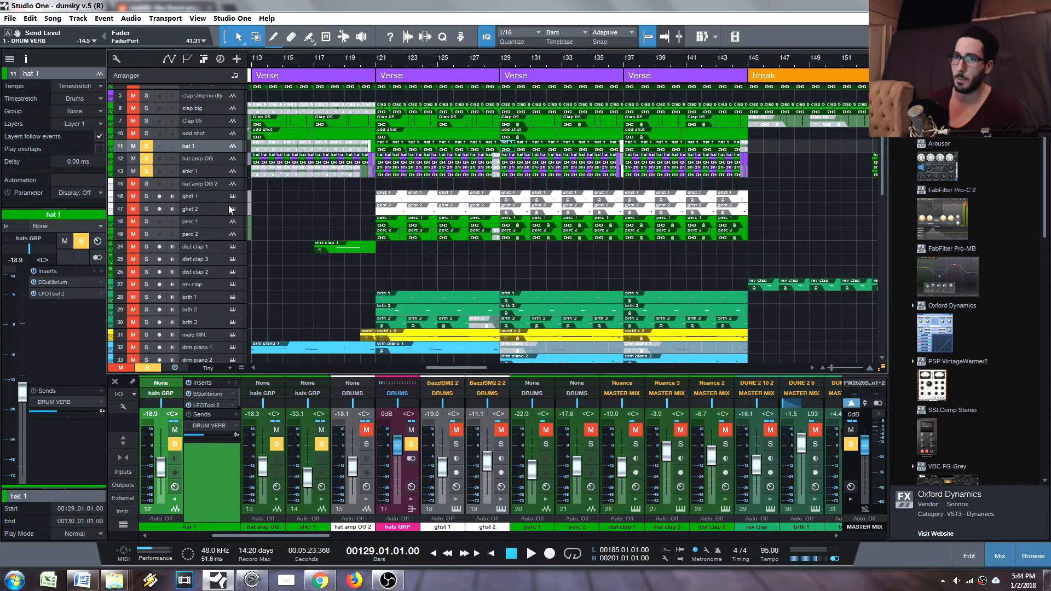
- Unsolo the hat 1, hat amp OG and shkr 1 tracks and play the full mix from bar 119
drag(146, 146, 144, 175)
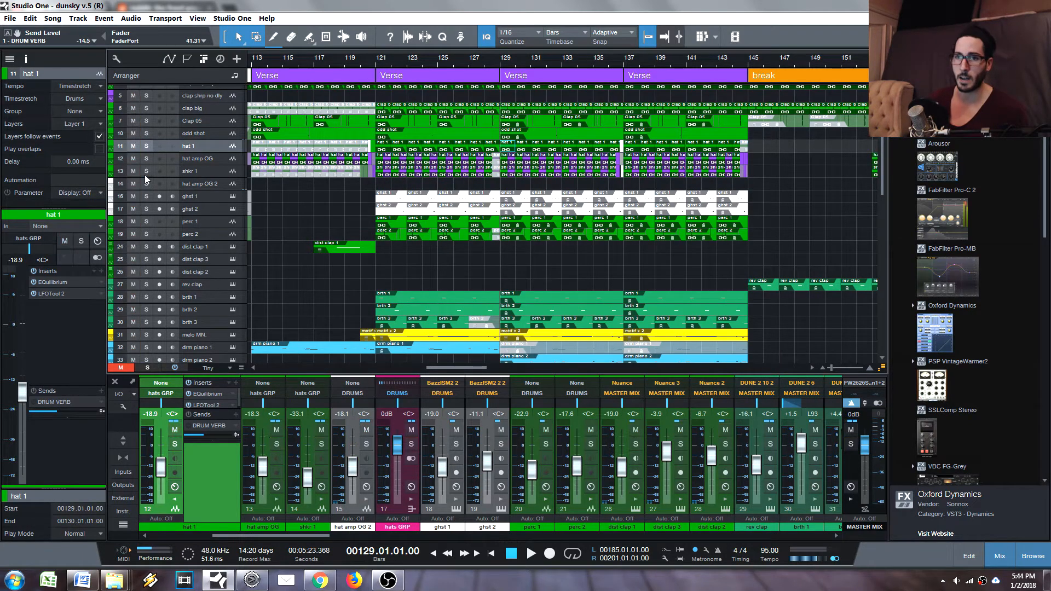
drag(390, 57, 446, 201)
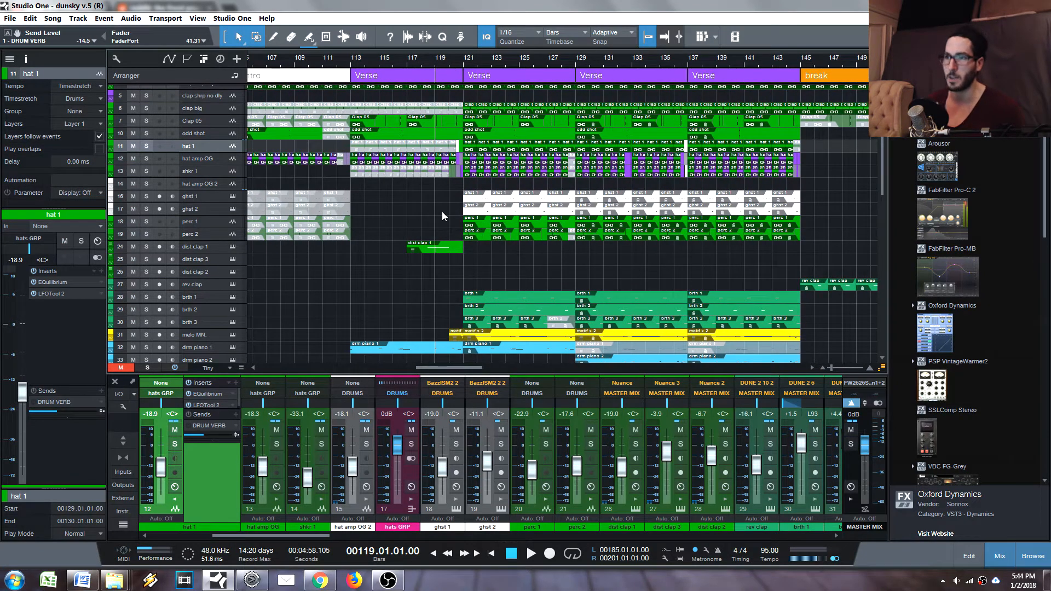
key(space)
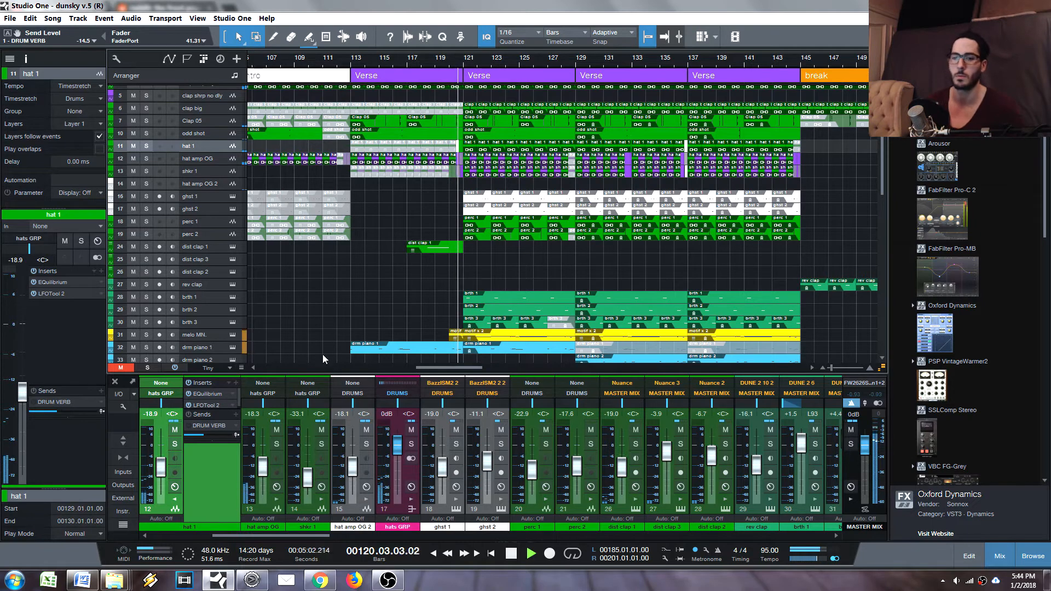
- Open the DRUM VERB effects from the hats GRP send and set the TSAR-1 Reverb tone to -55%
click(175, 499)
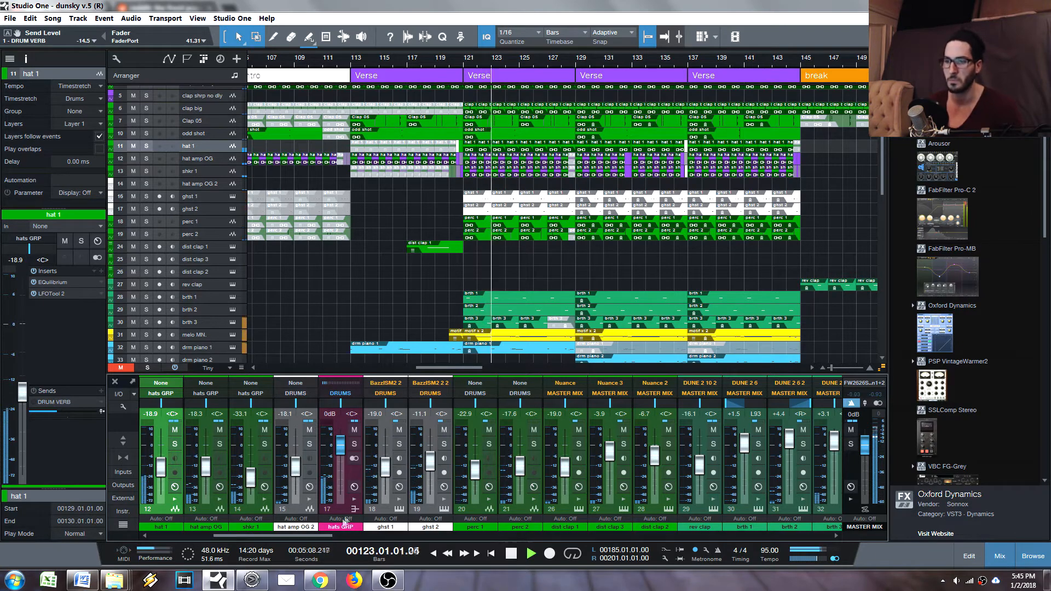
click(354, 499)
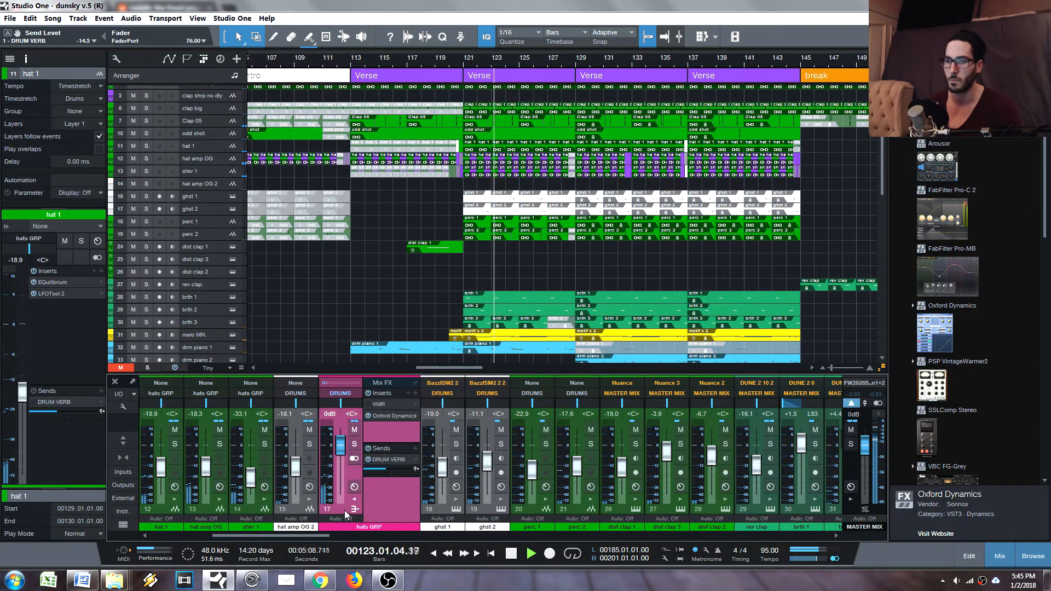
click(386, 460)
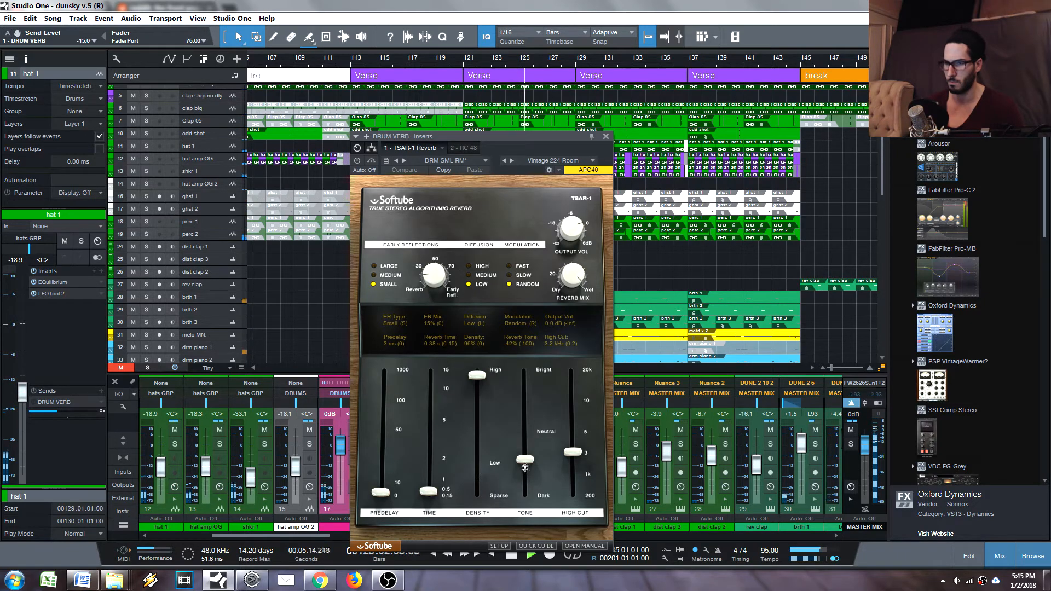
drag(525, 467, 525, 468)
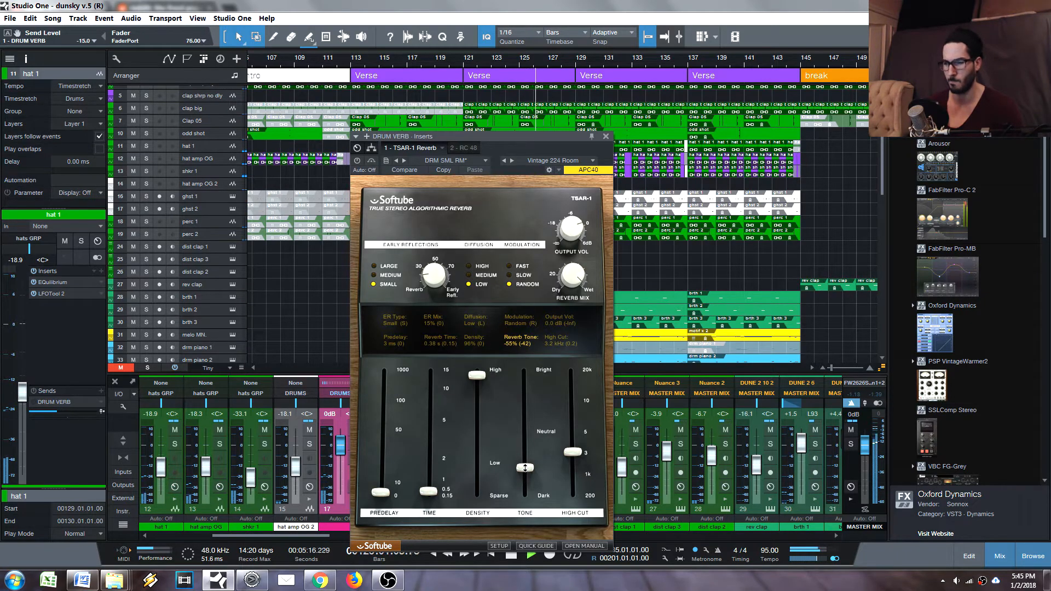
- Remove the TSAR-1 Reverb from the DRUM VERB inserts, stop playback and close the effects window
click(442, 149)
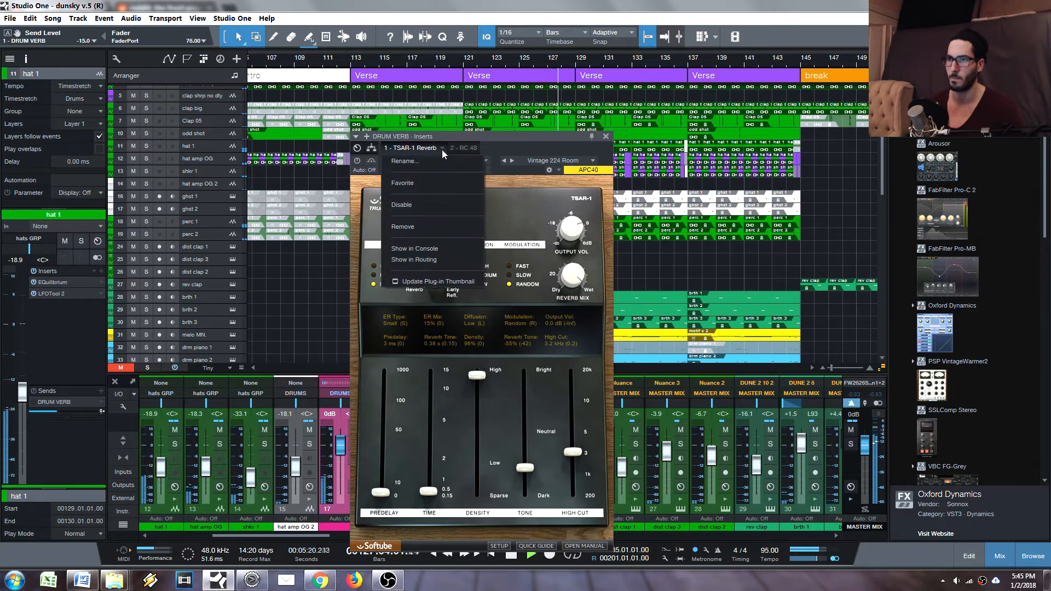
click(412, 226)
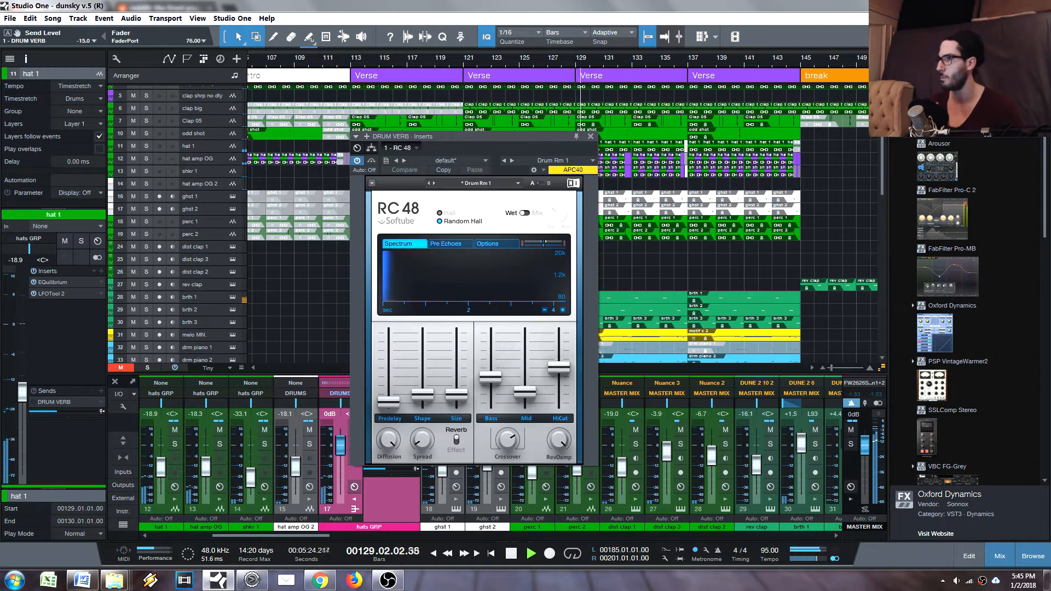
key(space)
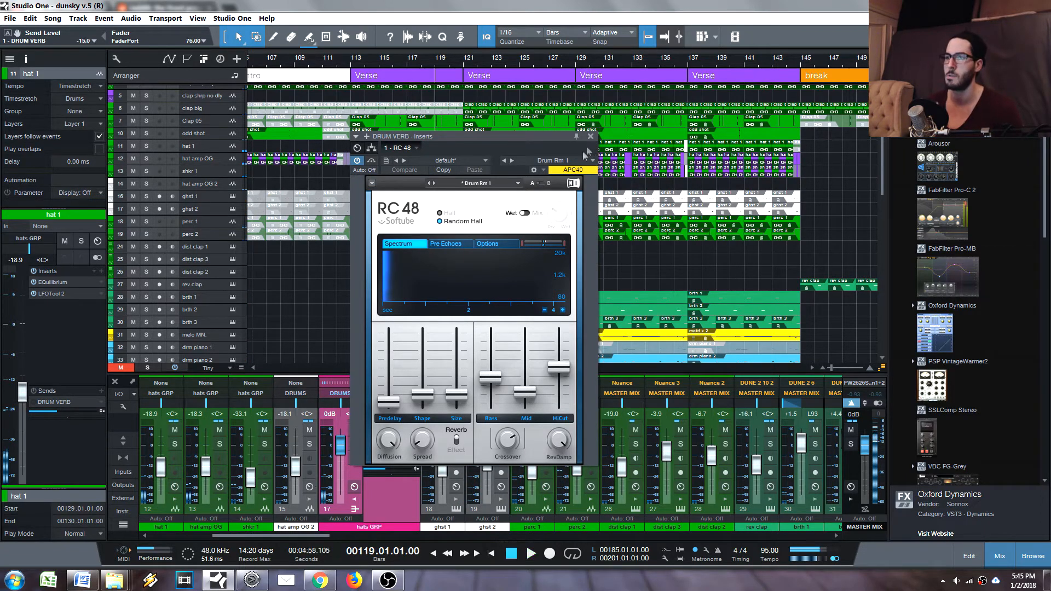
click(591, 137)
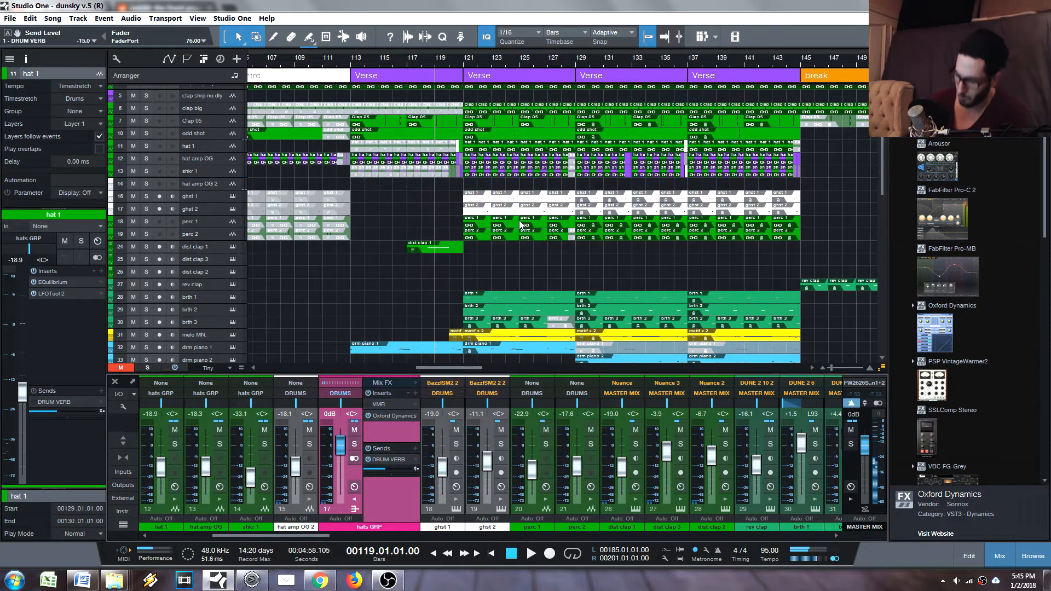
- Insert a marker named "roll off drum verb top end" and move it to the start of the Verse at bar 121
key(shift+Insert)
text(roll o)
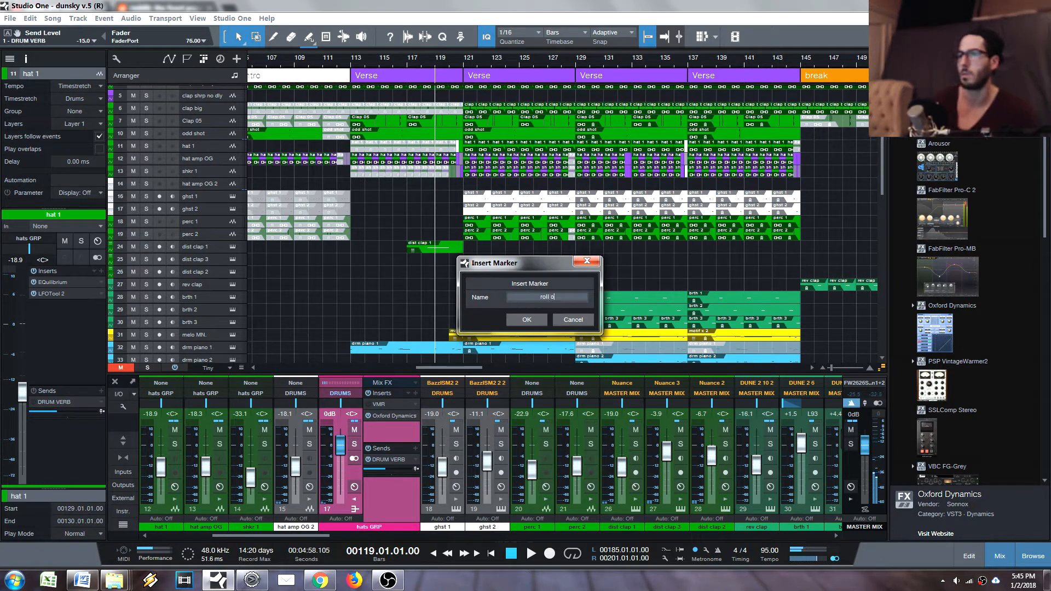
text(ff drum verb top end)
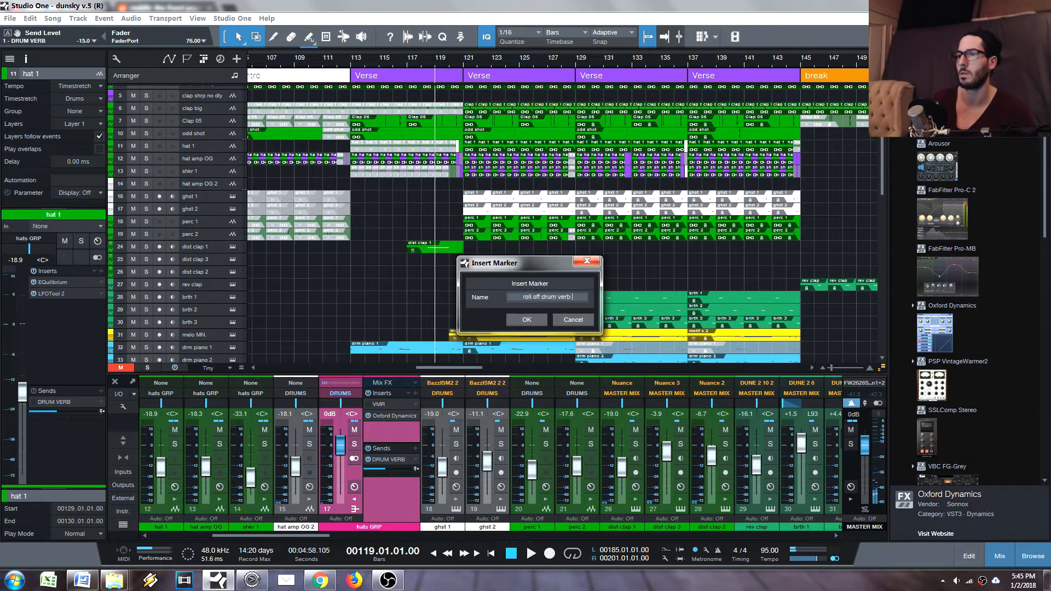
key(Return)
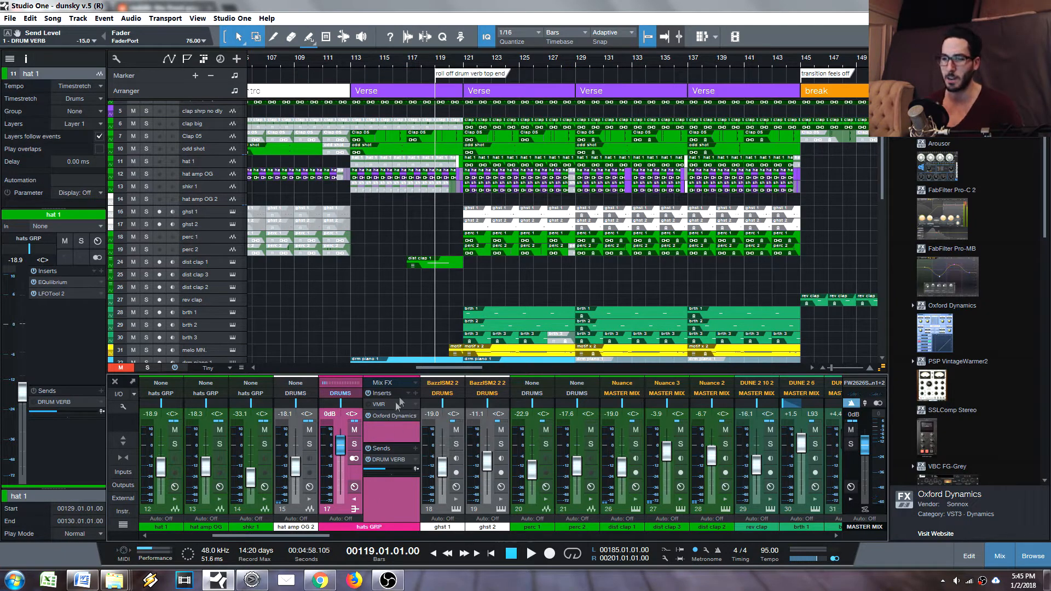
drag(441, 74, 471, 78)
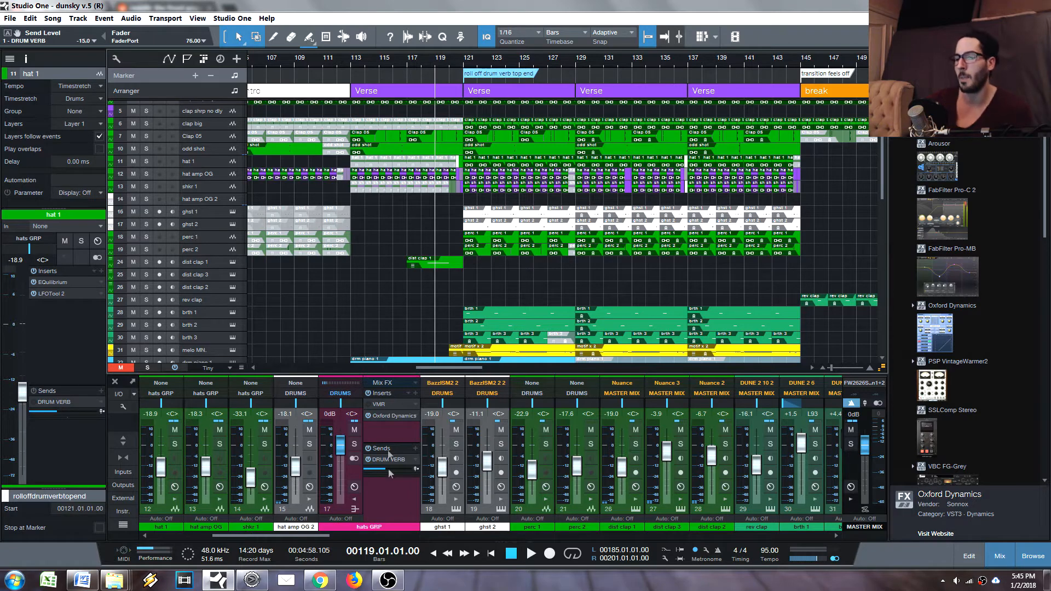
- Bypass the Oxford Dynamics insert on the hats GRP channel and look over its compressor settings
double_click(367, 416)
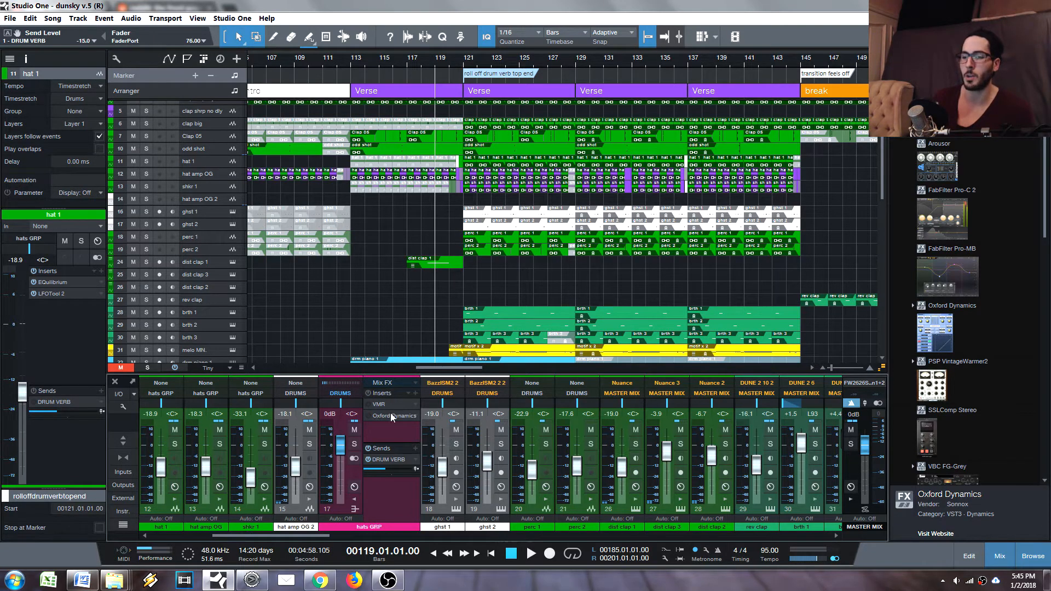
drag(553, 185, 797, 80)
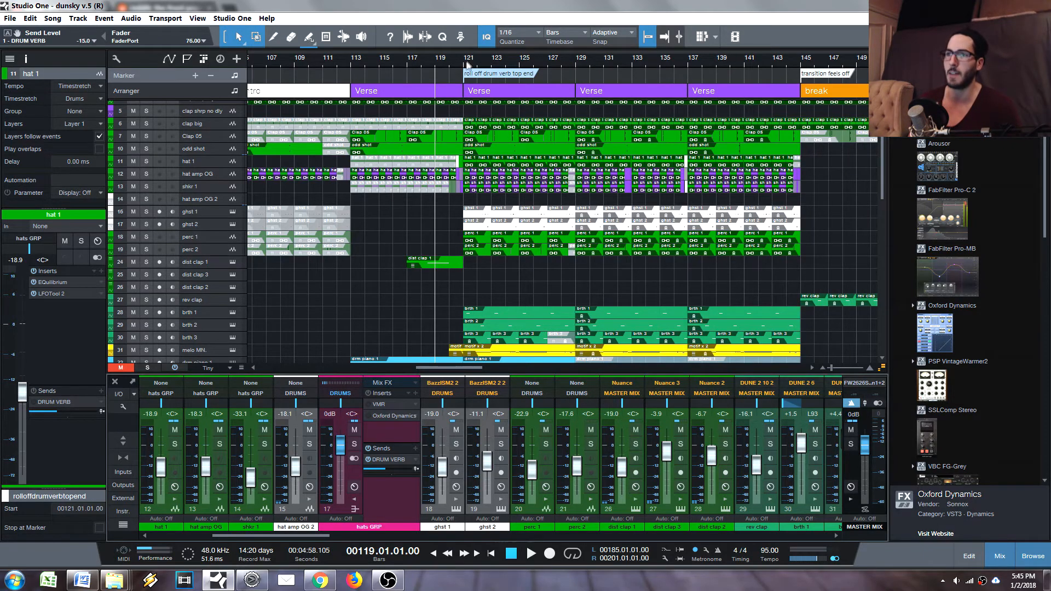
- Solo the hat 1 track and play it from the Verse at bar 121
key(e)
key(e)
key(e)
key(shift+e)
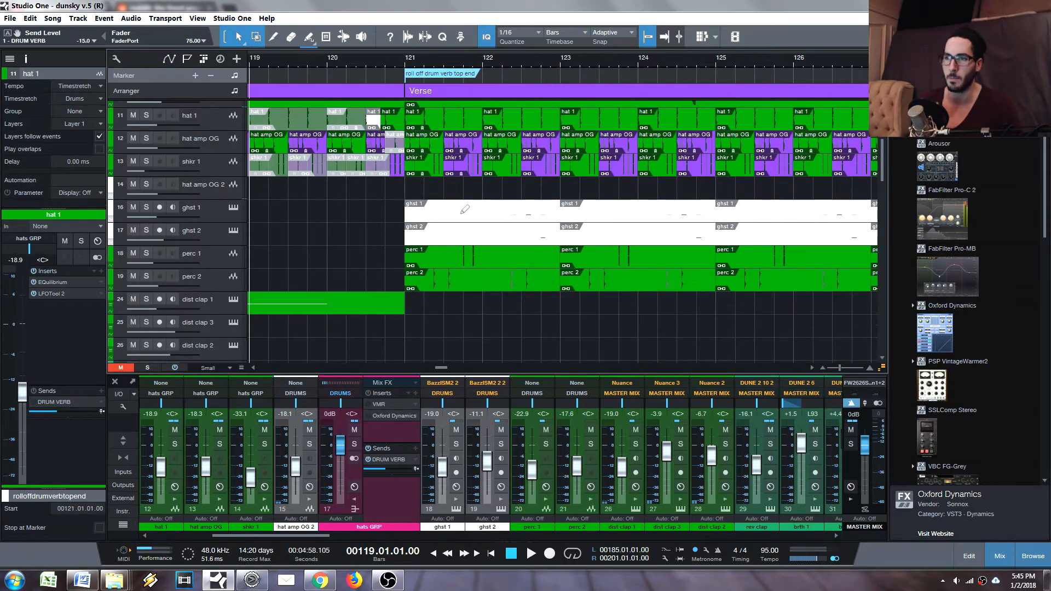
scroll(429, 170, up, 3)
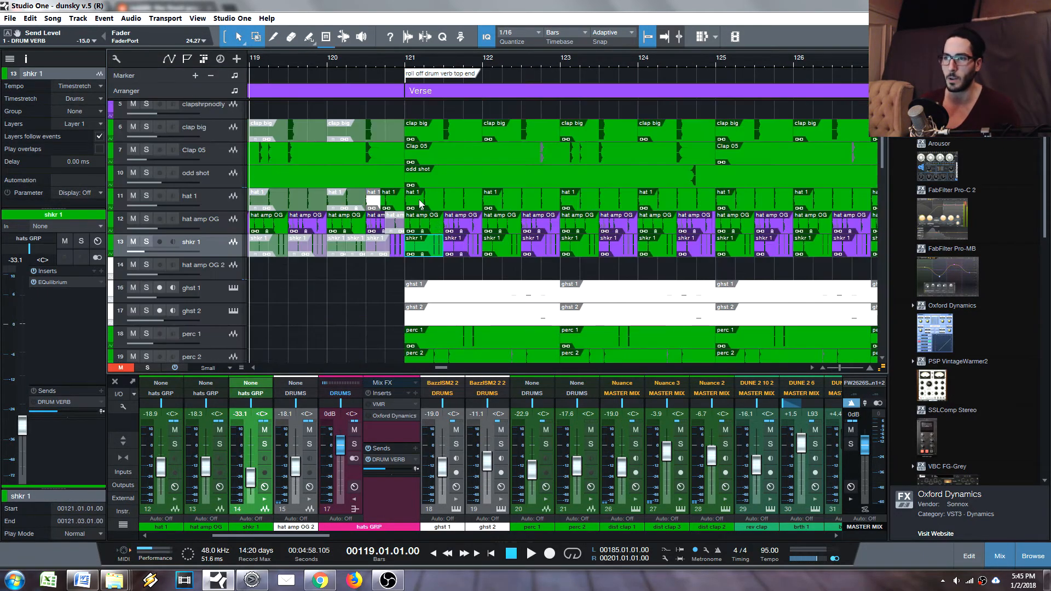
click(420, 204)
click(146, 196)
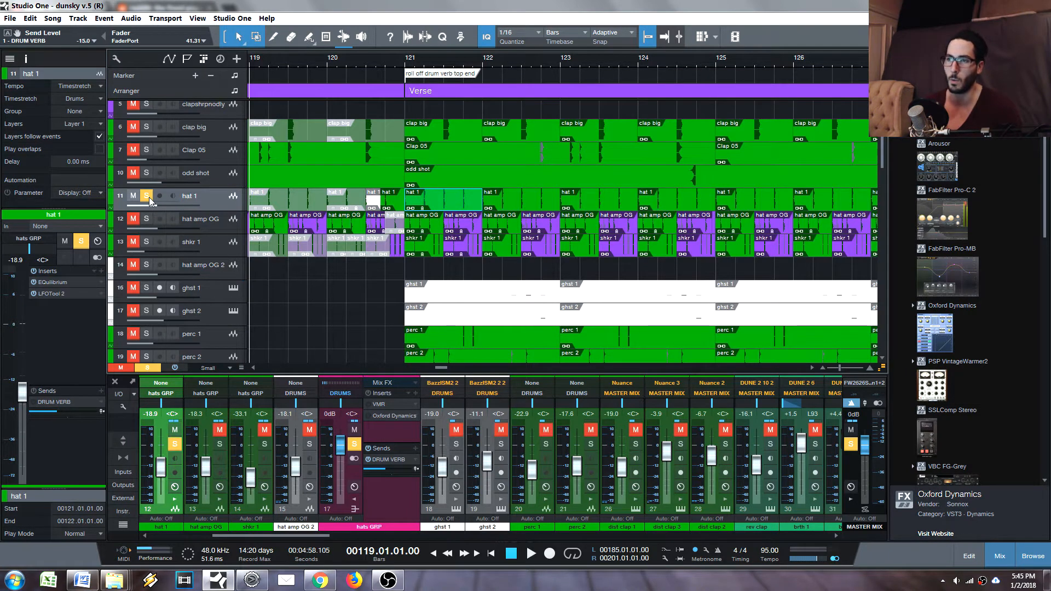
key(space)
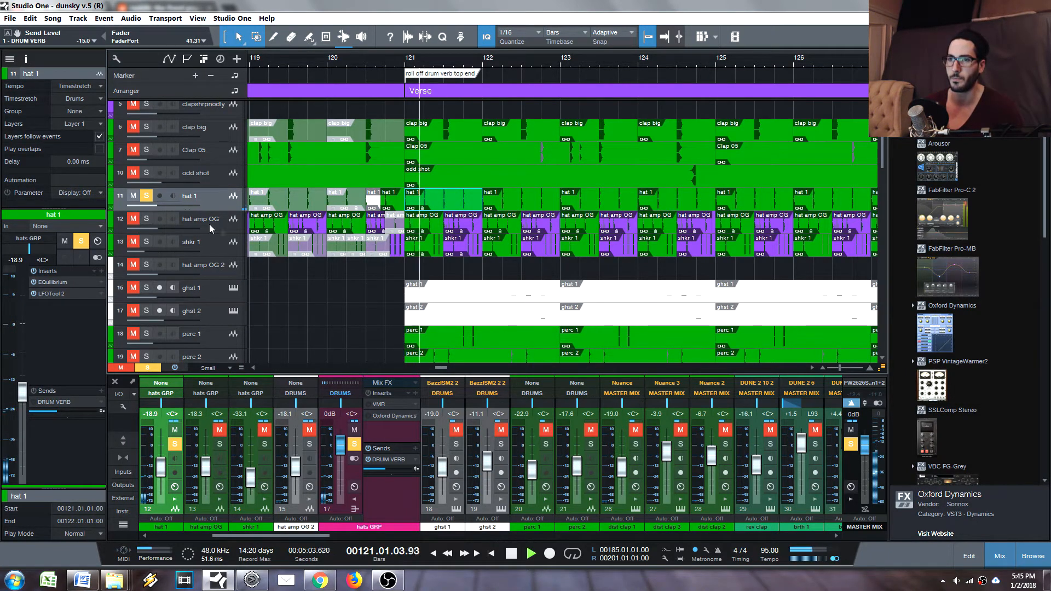
- Listen to the hat amp OG track on its own, stop playback and solo only the shkr 1 track
click(147, 218)
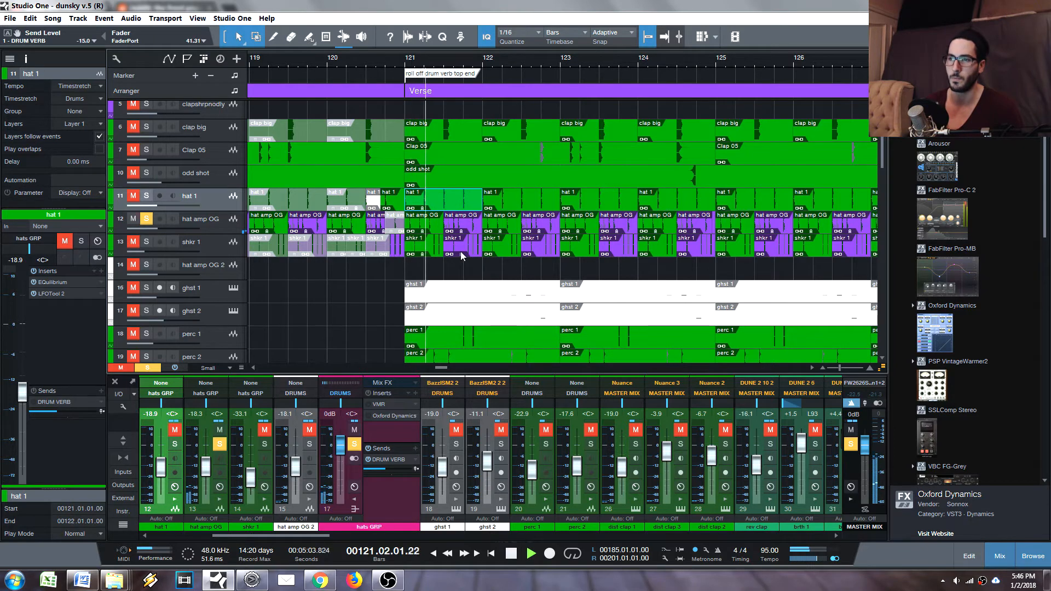
key(space)
click(147, 242)
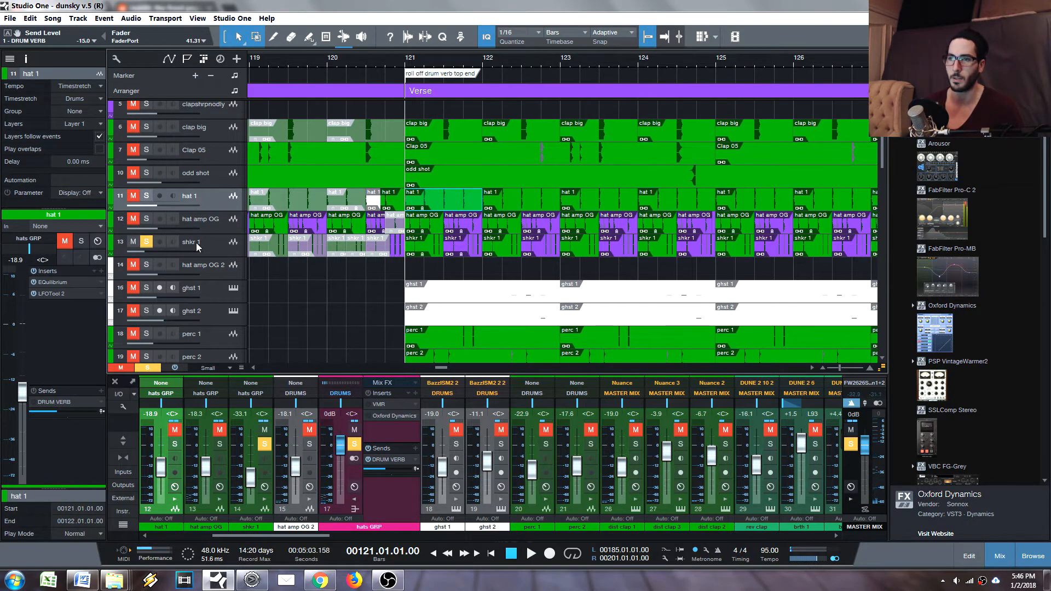
- Play the shkr 1 track alone, add hat amp OG and hat 1 to the solo, and listen to all three together
key(space)
key(space)
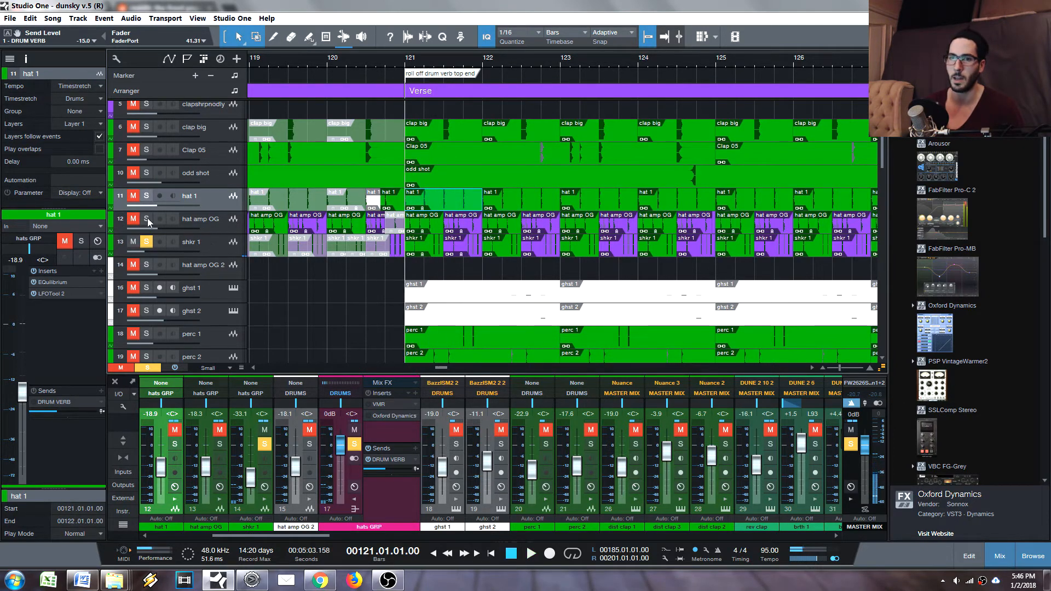
click(147, 219)
click(146, 195)
key(space)
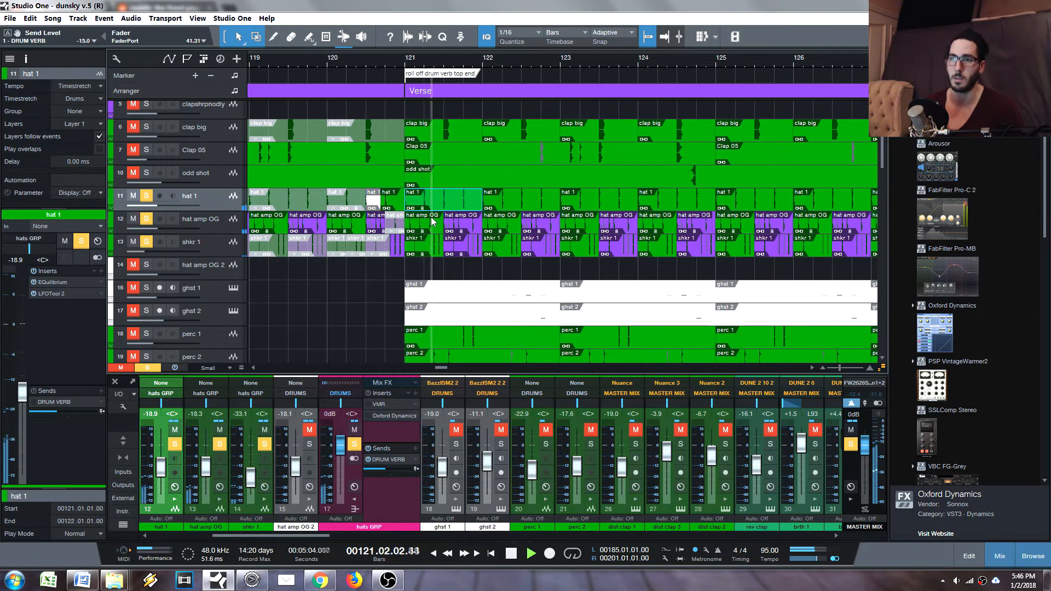
key(space)
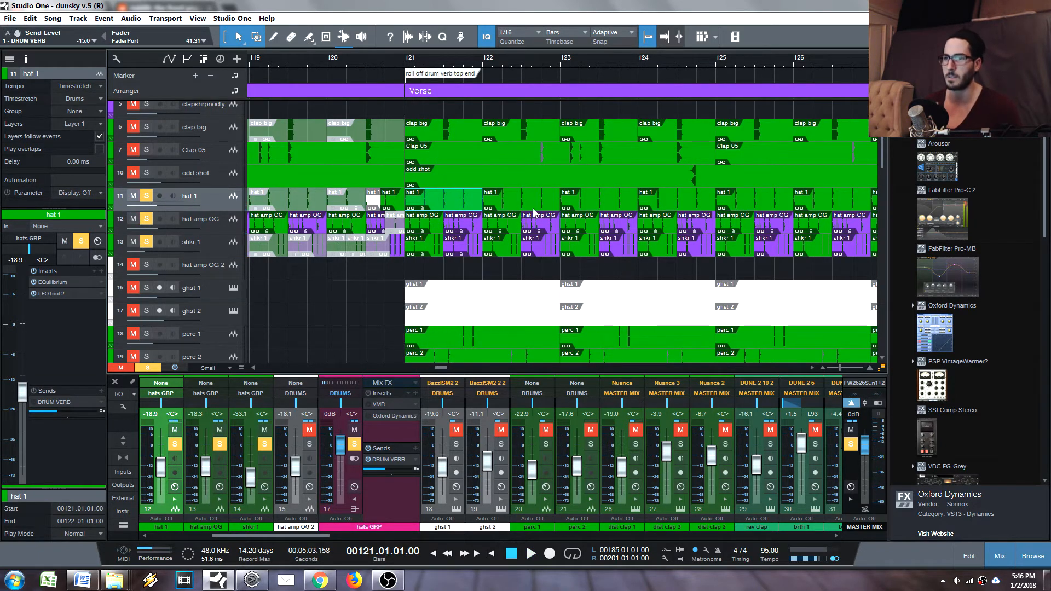
- Place the playback position at beat 2 of bar 121 and clear the solo from hat 1, hat amp OG and shkr 1
click(425, 62)
click(146, 196)
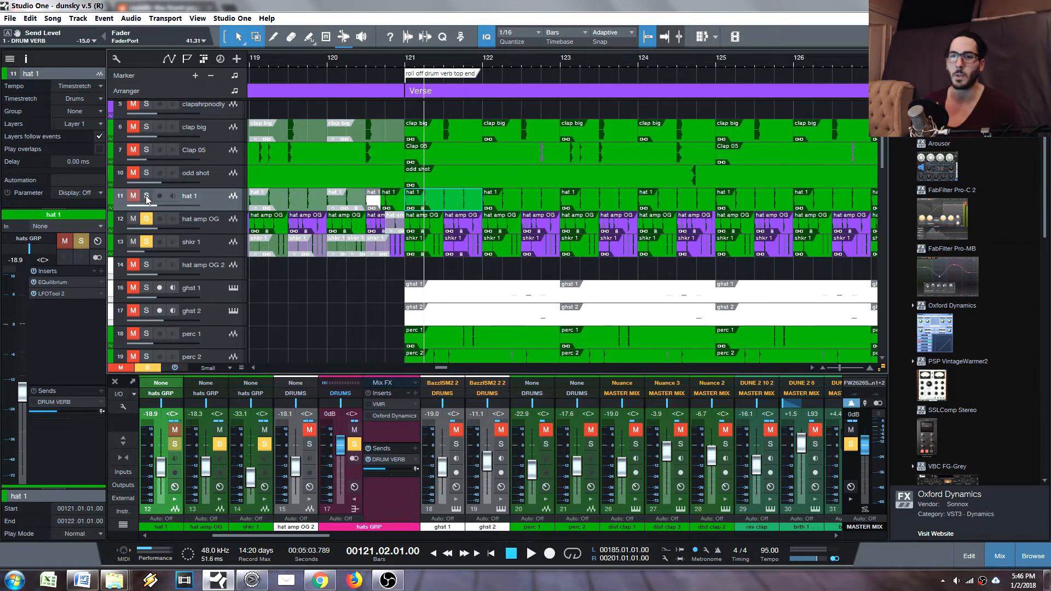
click(146, 218)
click(147, 241)
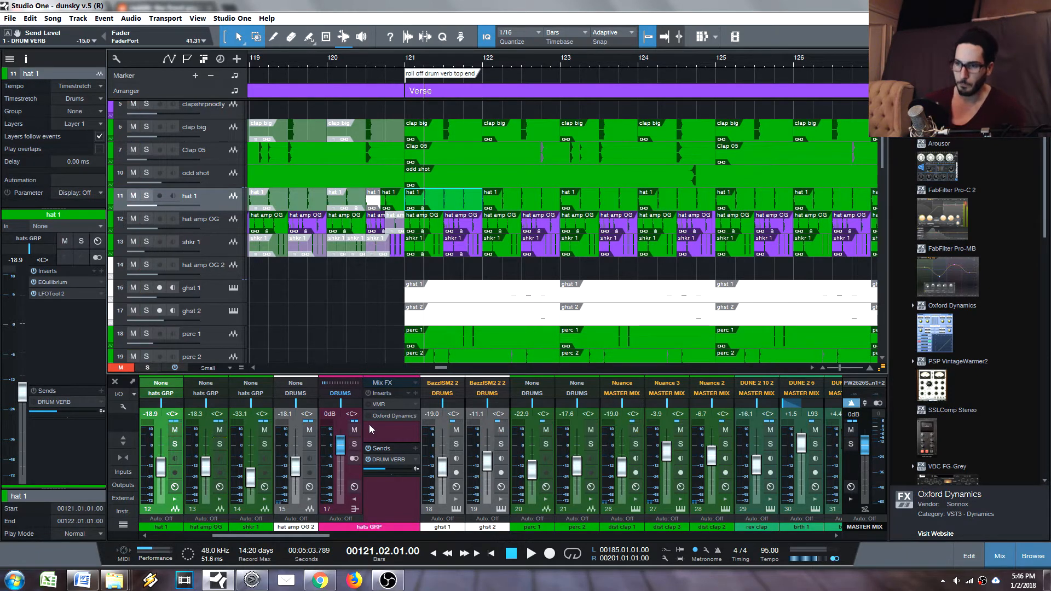
- Bypass the Oxford Dynamics insert on the hats GRP channel and close its window
click(392, 415)
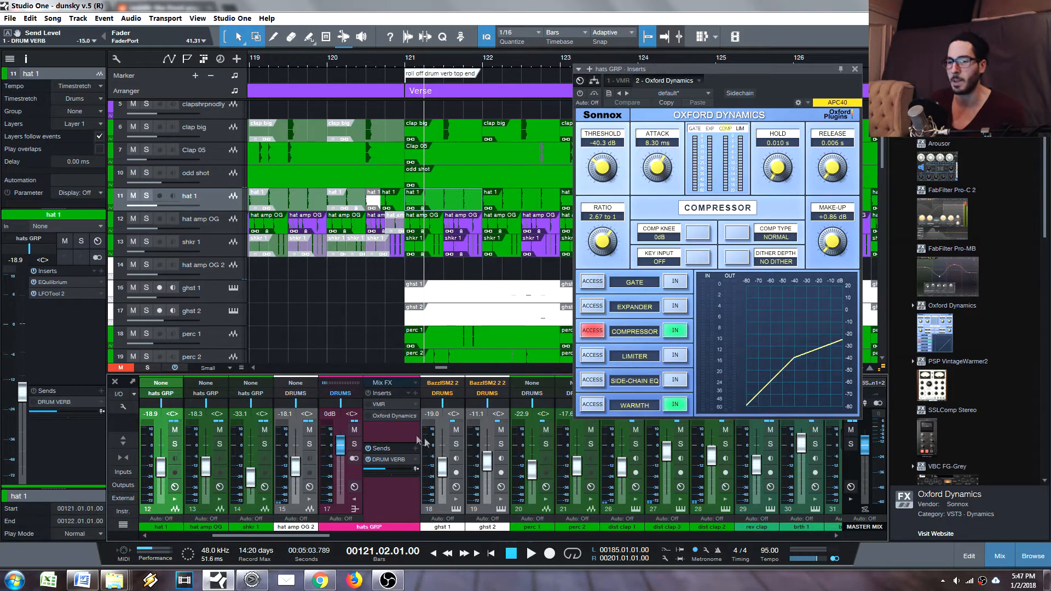
click(594, 93)
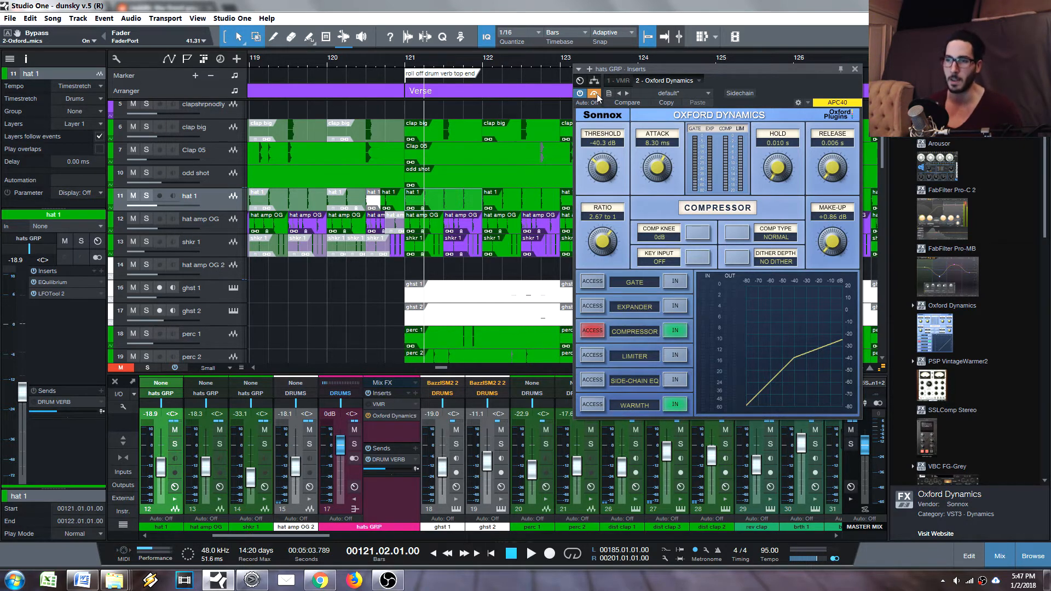
click(855, 69)
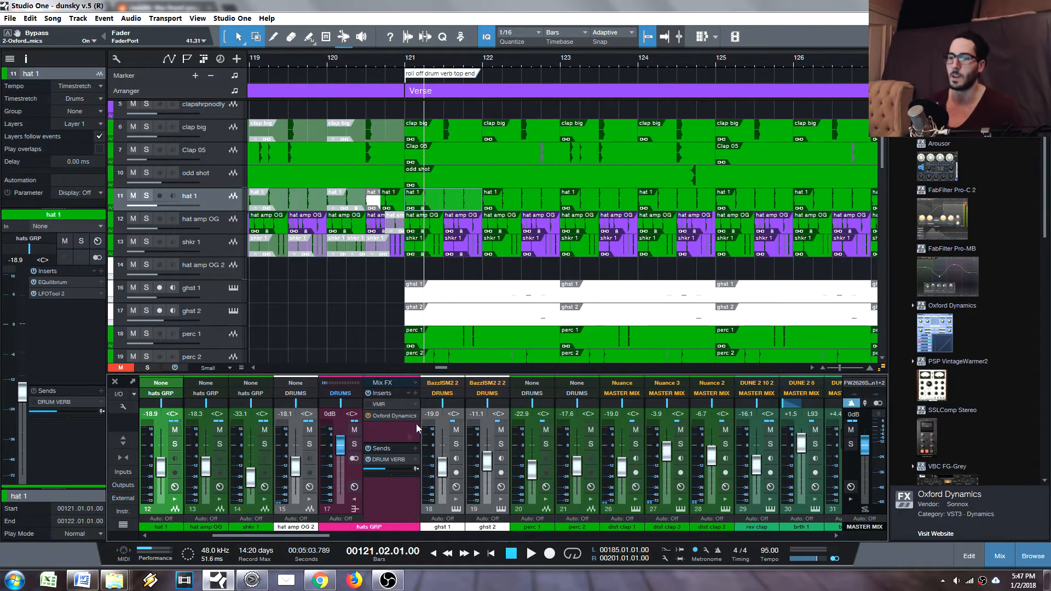
- Play the Verse and compare the hats with Oxford Dynamics active and bypassed, leave it bypassed and close the plug-in window
click(426, 245)
key(space)
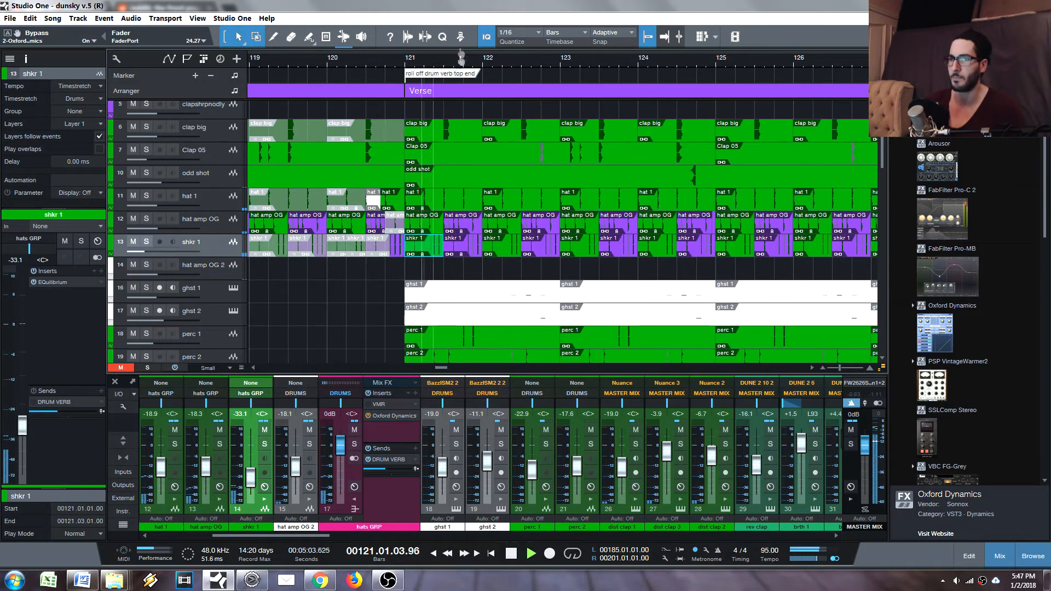
drag(462, 57, 462, 26)
double_click(381, 416)
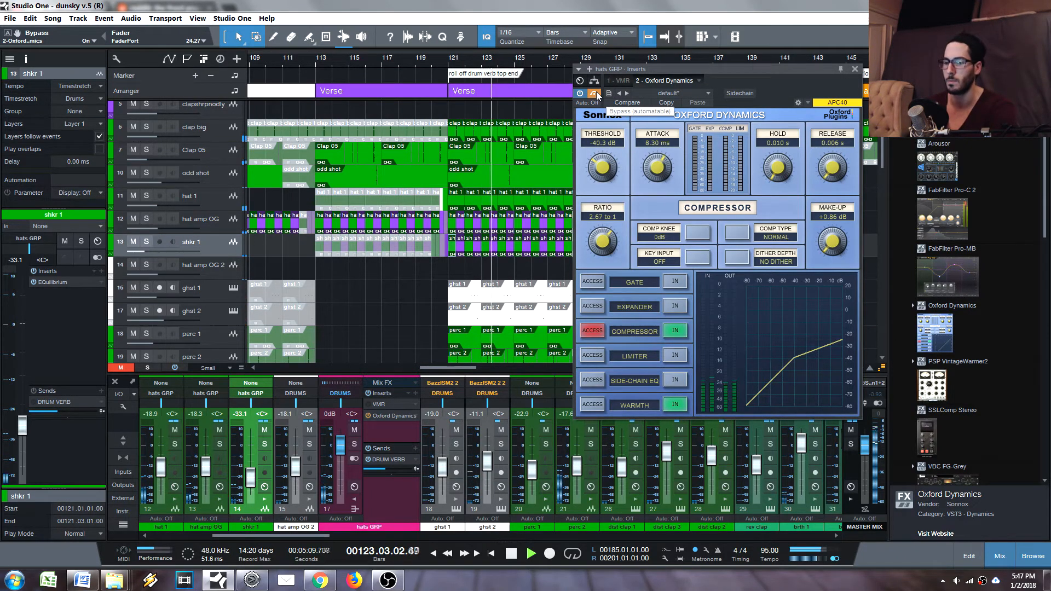
click(595, 93)
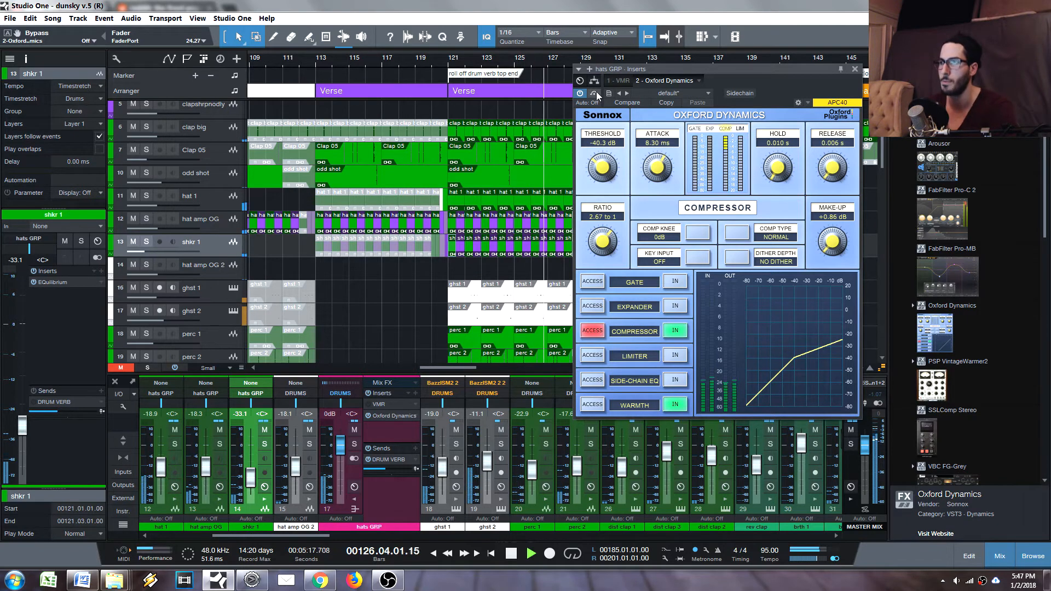
click(597, 94)
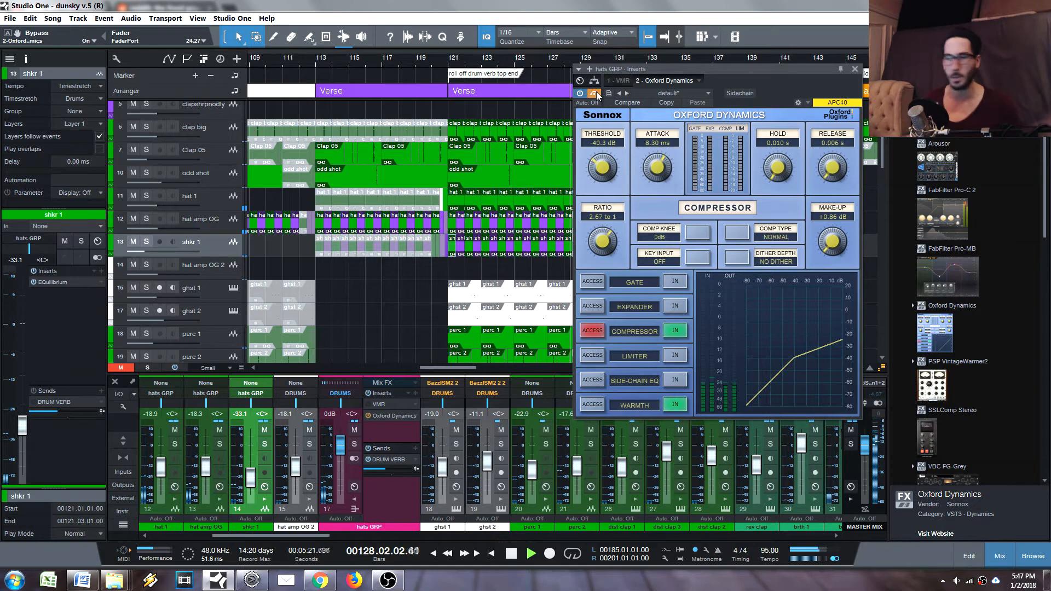
key(space)
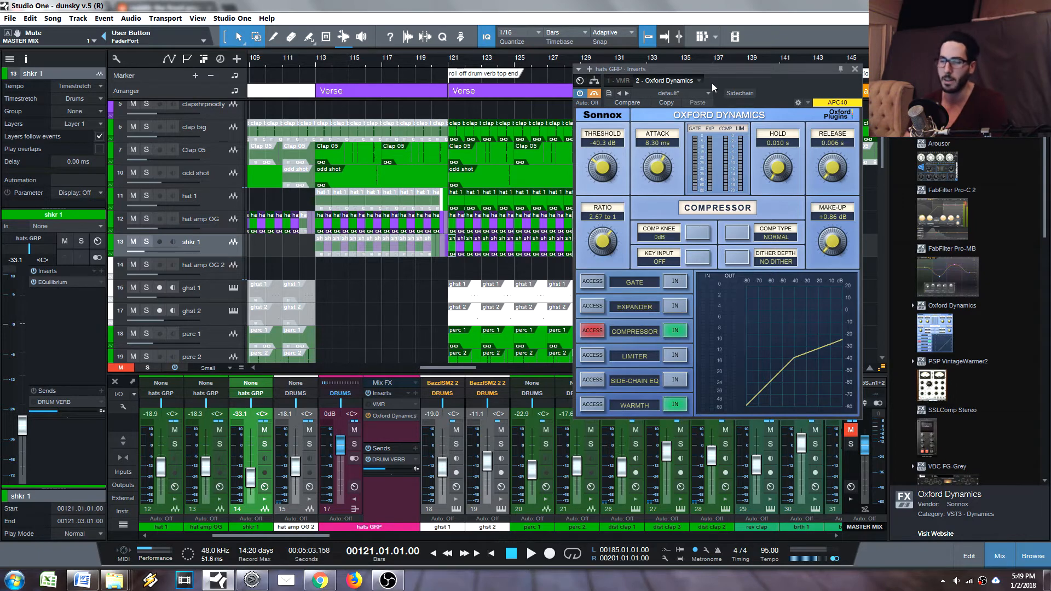
drag(739, 72, 708, 73)
drag(641, 71, 631, 70)
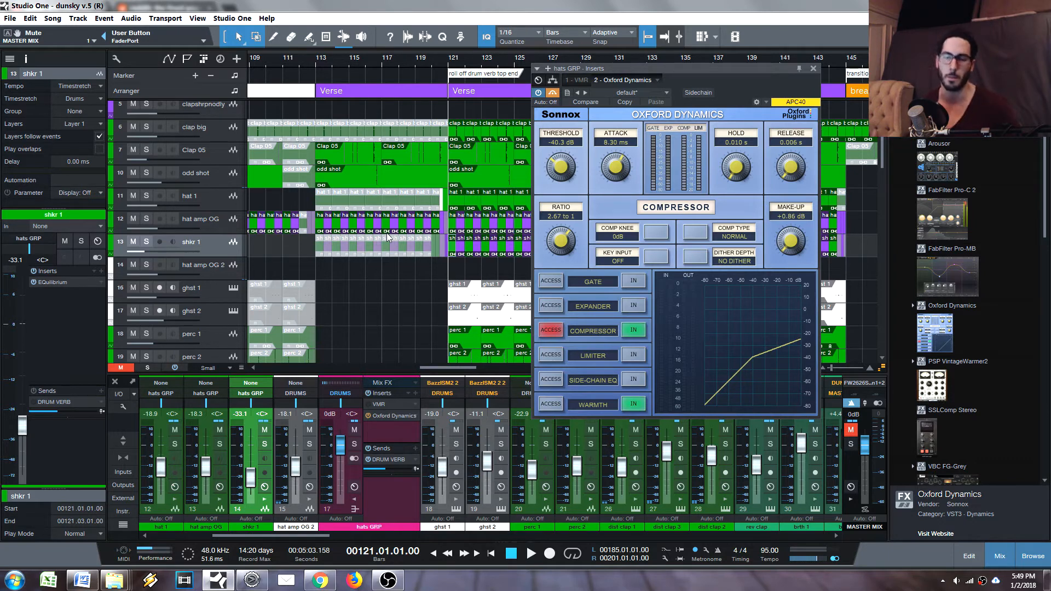
click(814, 68)
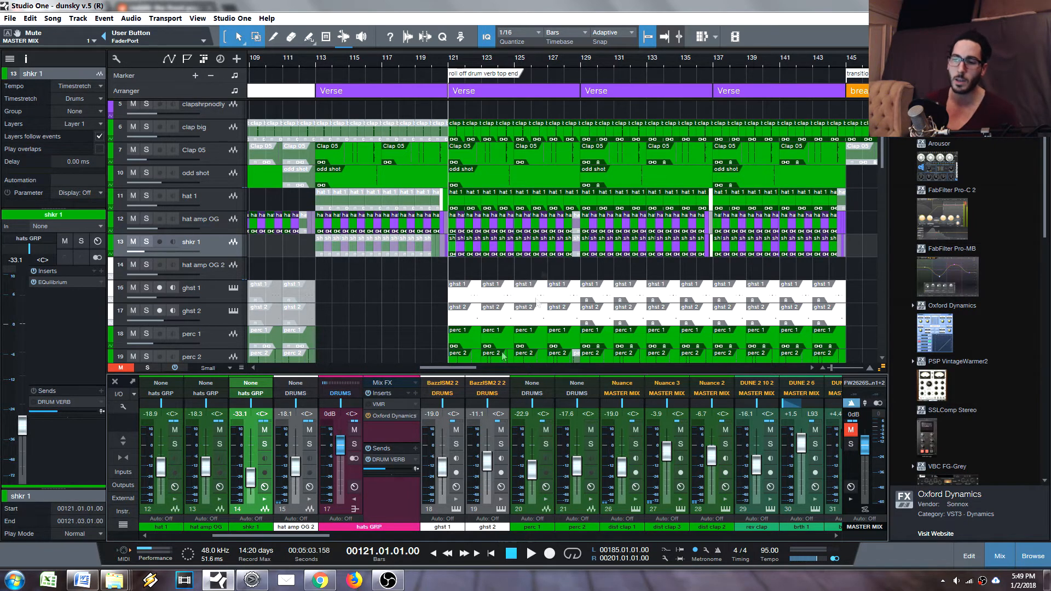
- Add the S1 Imager Stereo plug-in as an insert on the hats GRP channel
click(386, 510)
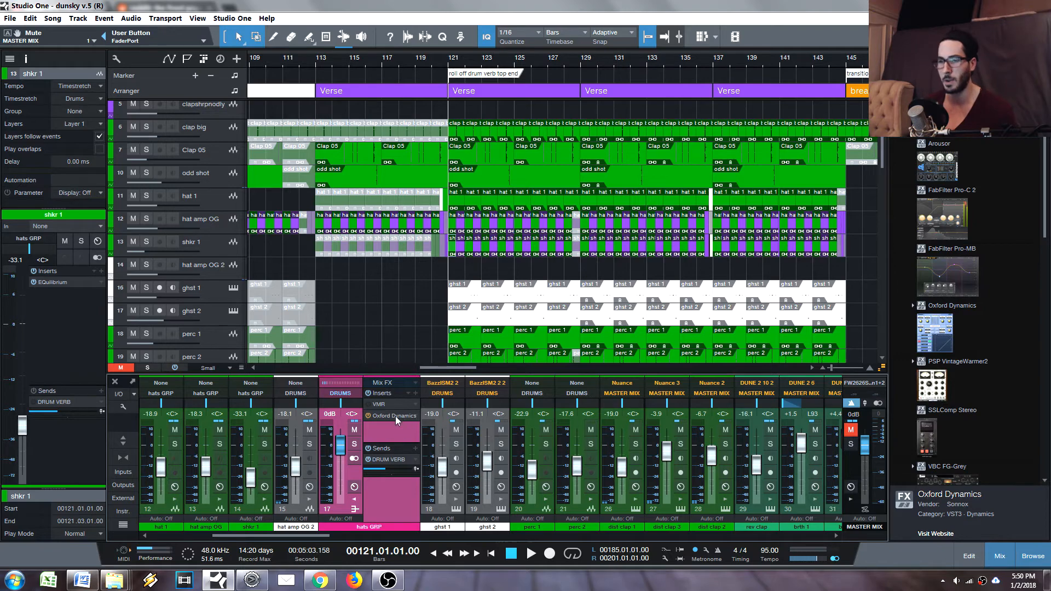
click(415, 393)
key(s)
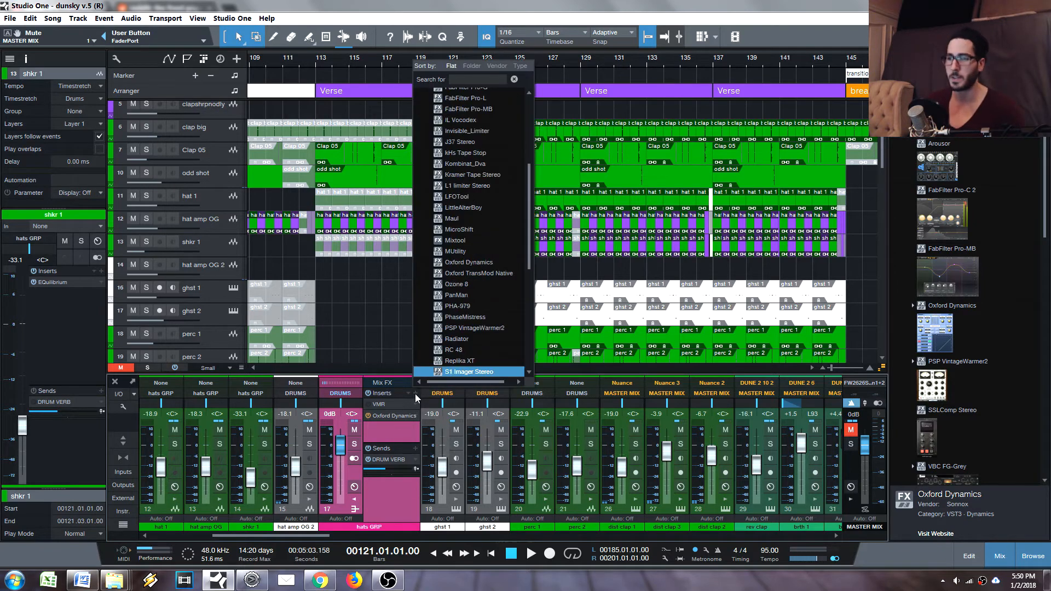
key(Return)
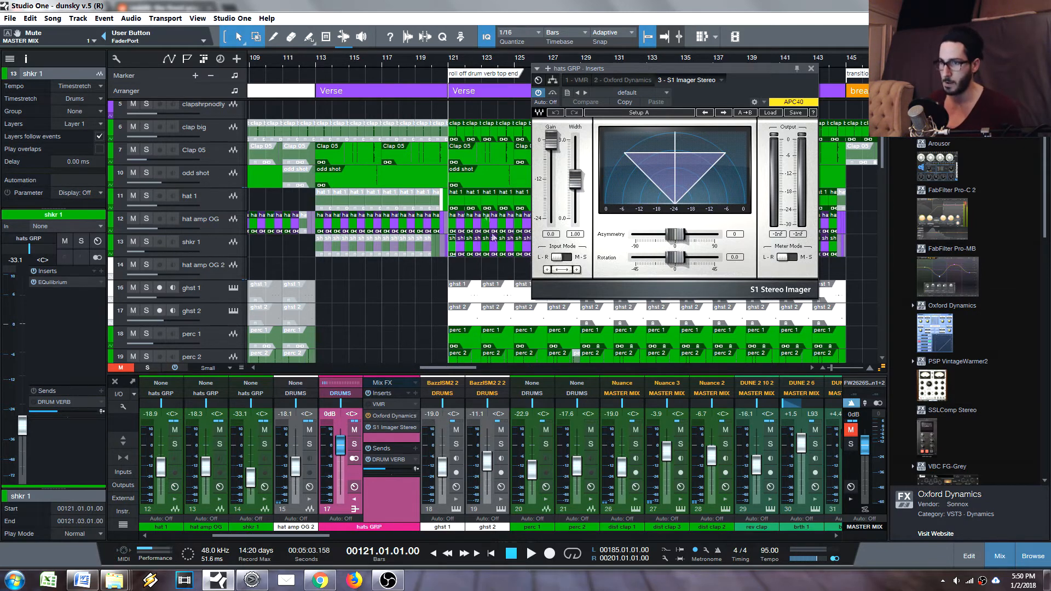
- Play the Verse from bar 121 and set the stereo imager's width to 0.60
click(453, 253)
key(space)
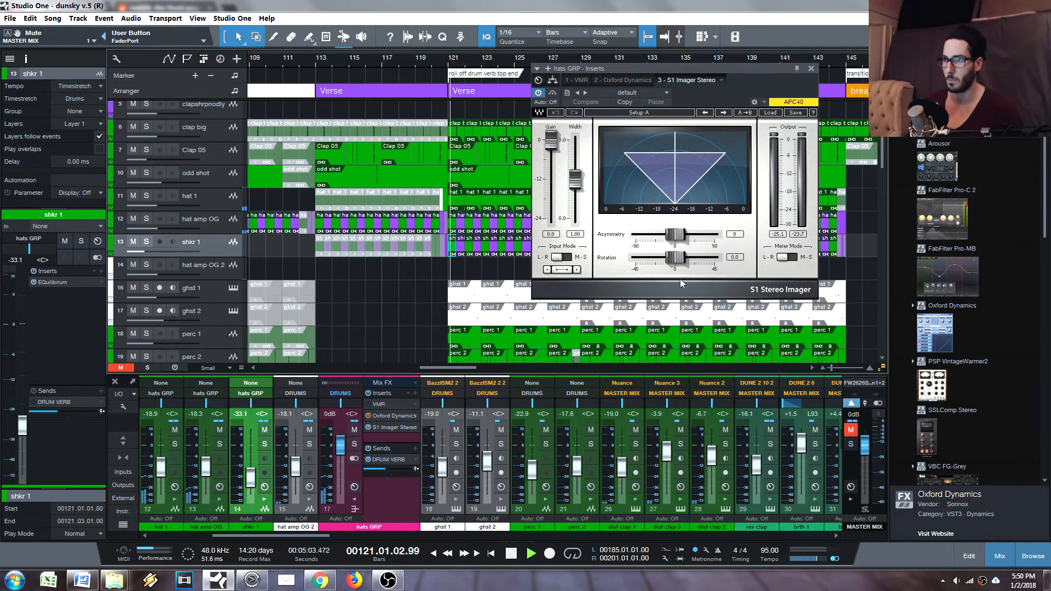
key(space)
key(space)
key(space)
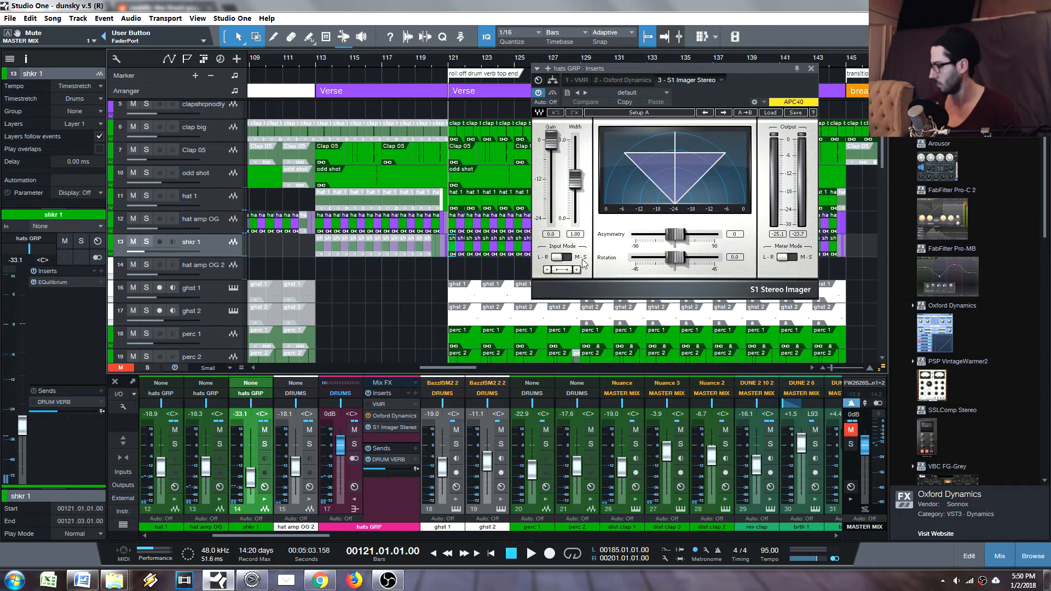
key(space)
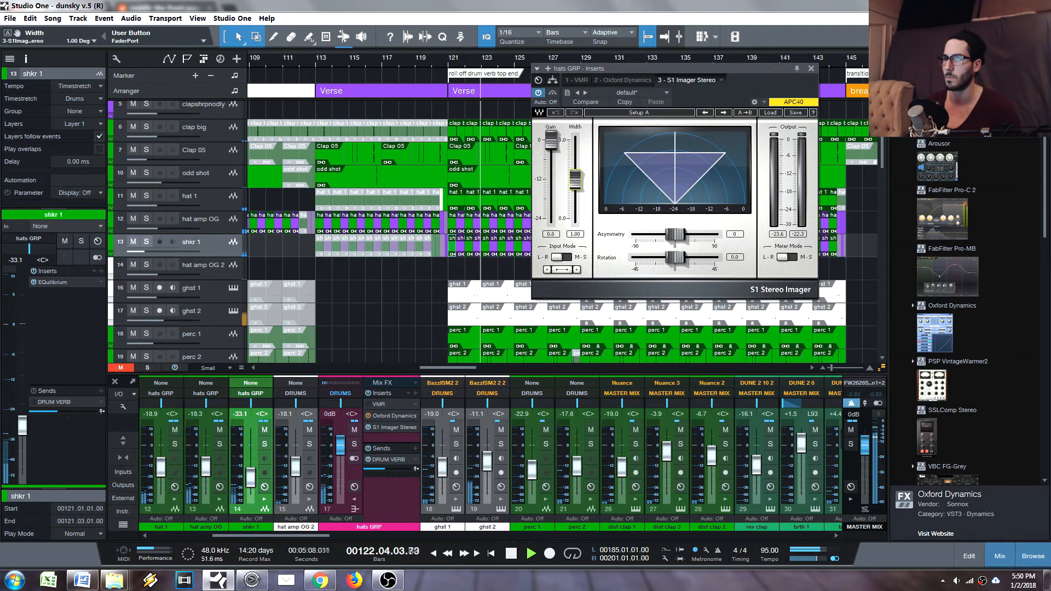
mouse_move(575, 180)
mouse_down()
mouse_move(576, 144)
mouse_move(575, 203)
mouse_move(575, 191)
mouse_up()
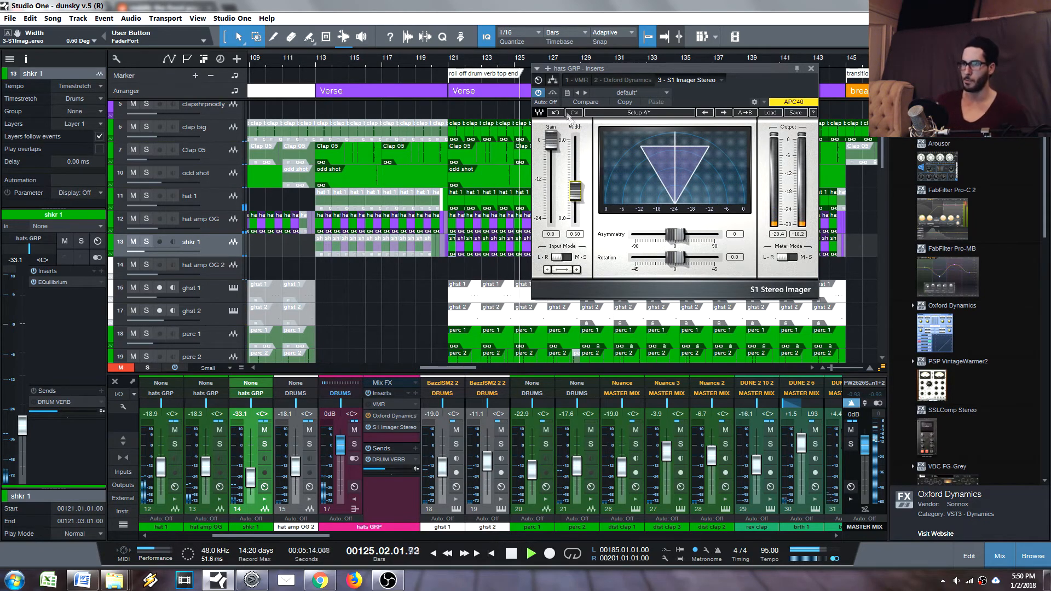
- Compare the hats with the stereo imager bypassed and active, and remove the S1 Imager Stereo insert from hats GRP
click(554, 94)
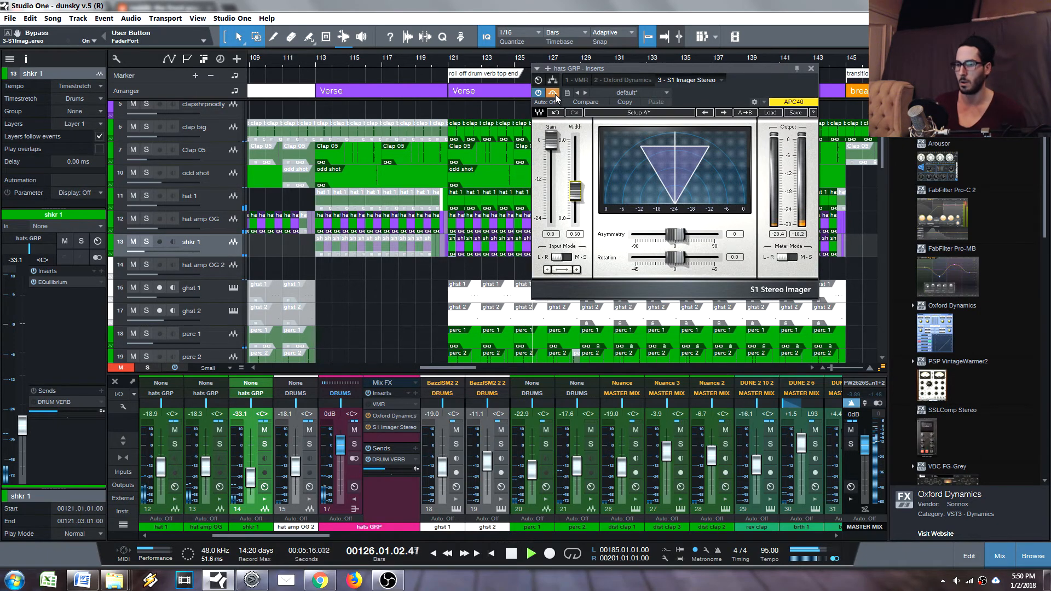
click(554, 95)
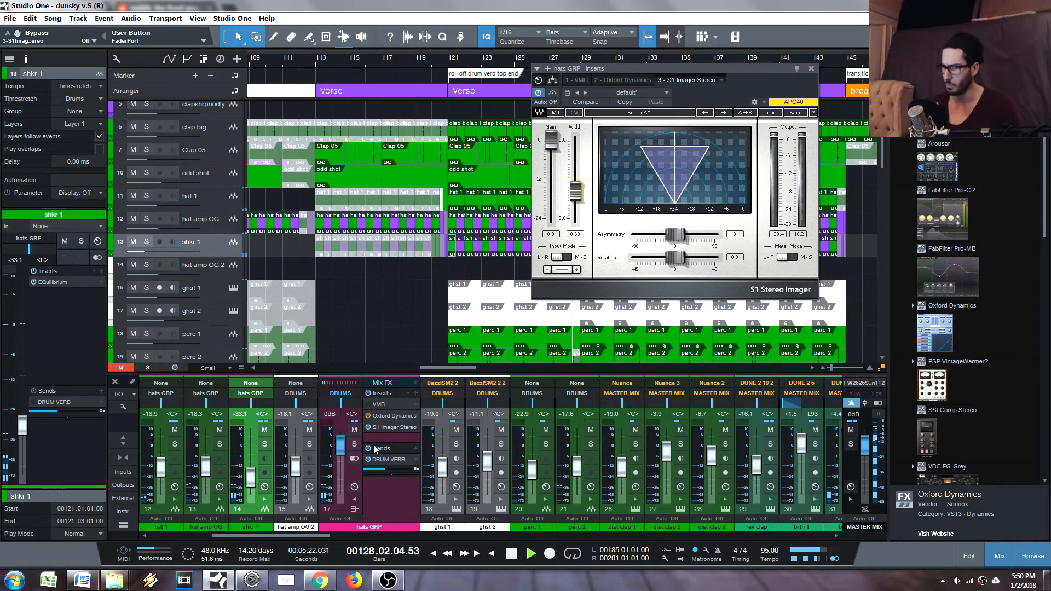
key(space)
click(416, 426)
click(438, 533)
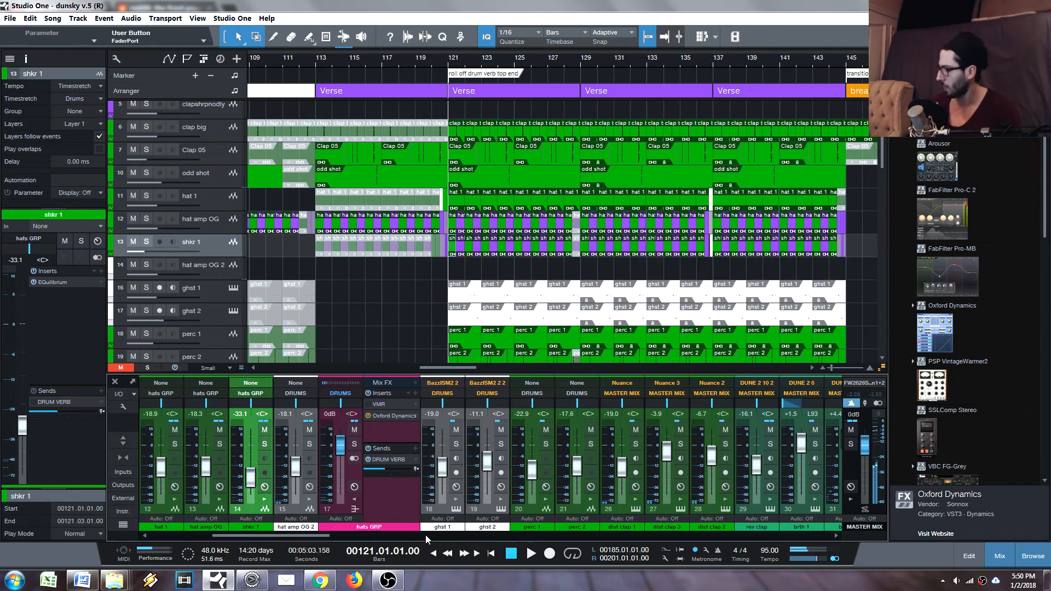